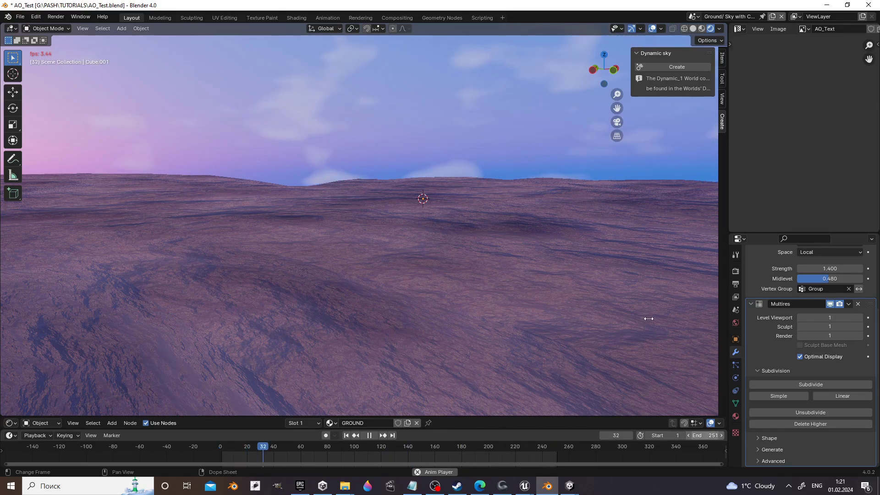
Step: Stop playback and show the World.001 node tree with the sidebar hidden
left_click(372, 439)
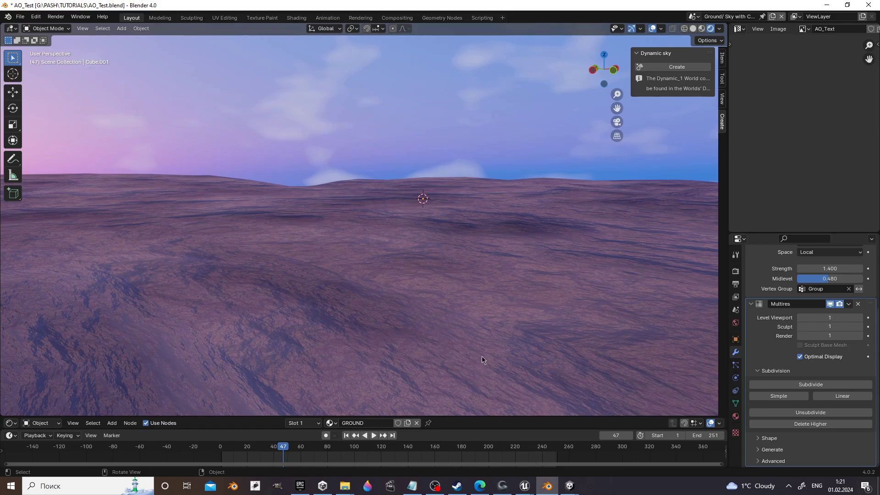
middle_click_drag(483, 356, 480, 359)
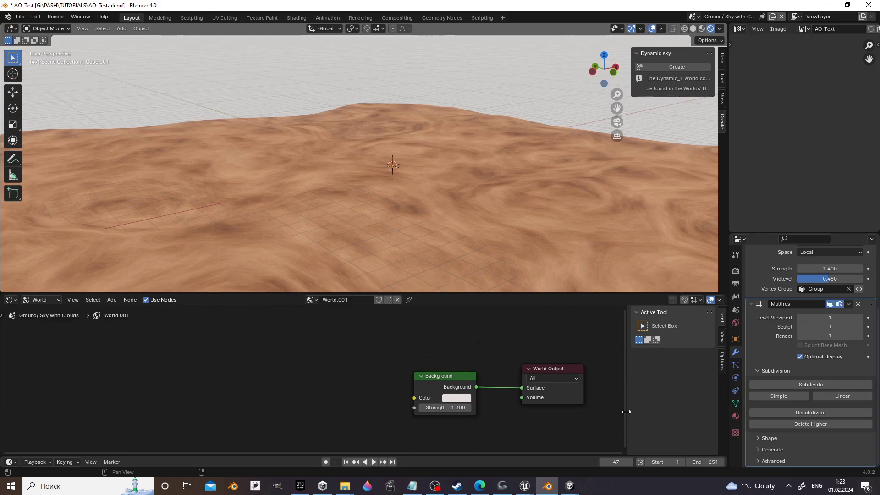
mouse_move(626, 412)
left_mouse_down()
mouse_move(709, 406)
mouse_move(686, 406)
left_mouse_up()
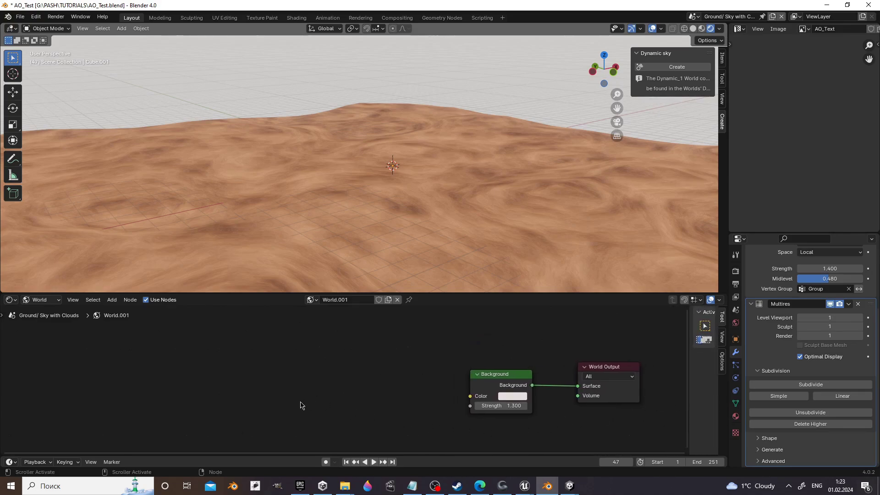
Step: Add a Color Ramp node to the world tree, left of the Background node
scroll(301, 406, "down", 2)
scroll(303, 405, "down", 1)
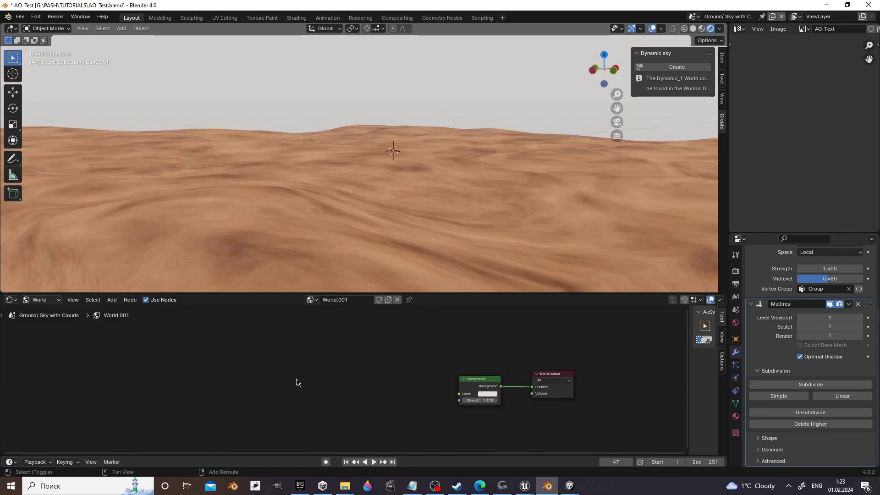
key("shift+a")
left_click(297, 363)
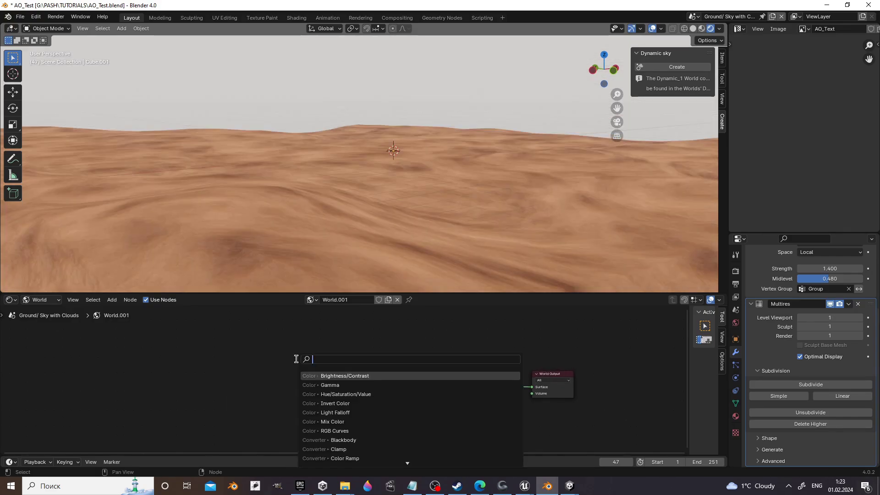
type("RAMP")
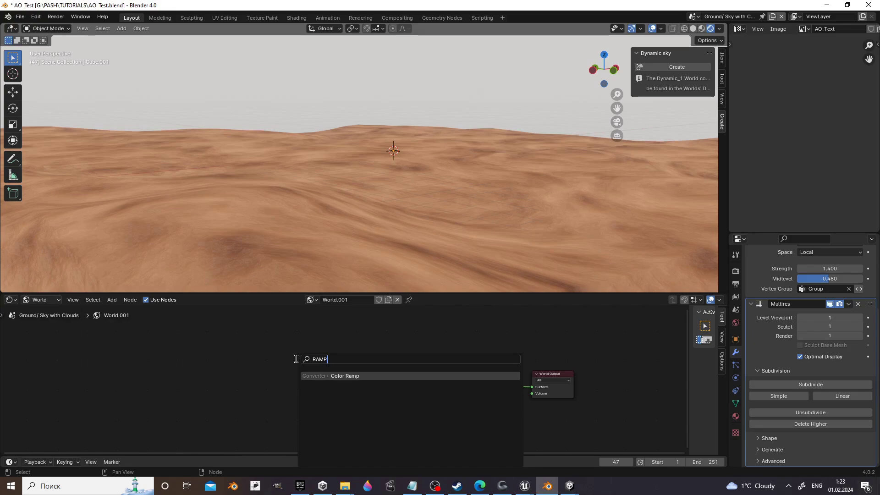
left_click(349, 376)
left_click(306, 334)
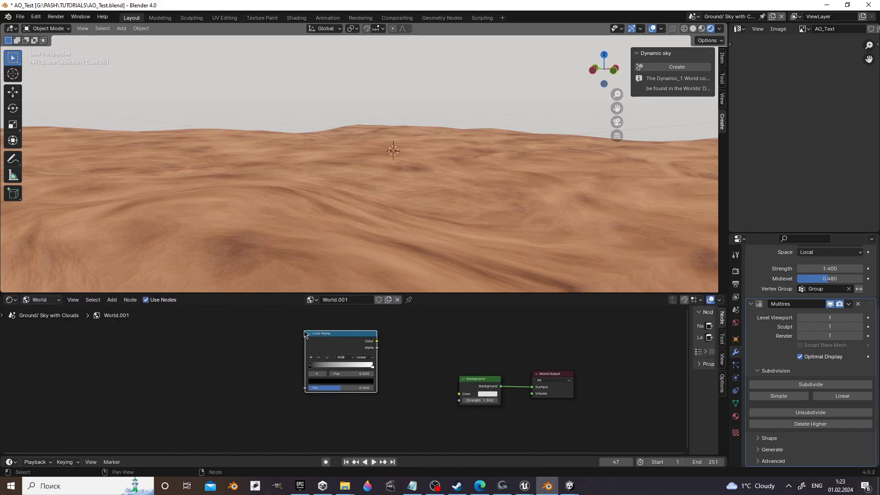
left_click_drag(341, 385, 288, 385)
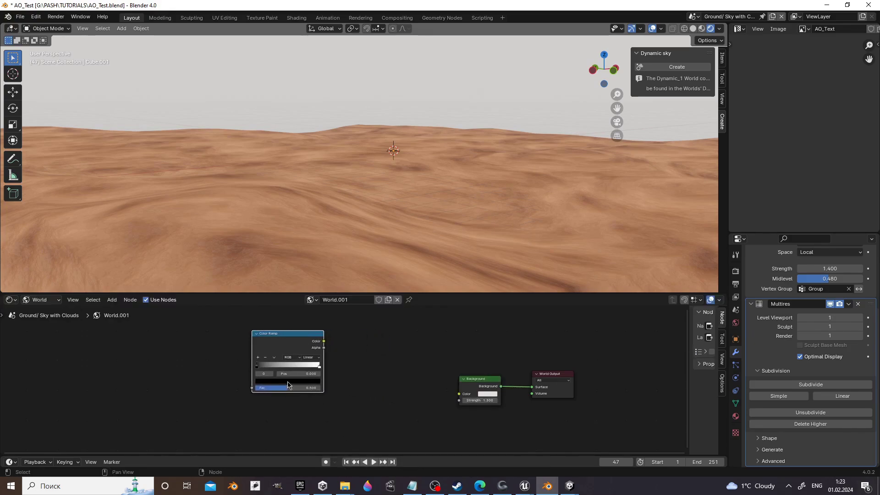
Step: Add a Noise Texture node below the Color Ramp
middle_click_drag(262, 430, 266, 406)
key("shift+a")
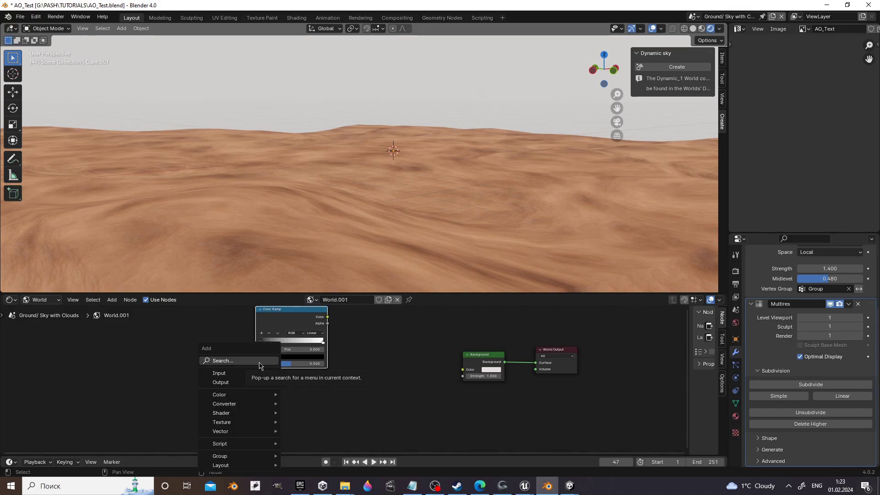
left_click(259, 365)
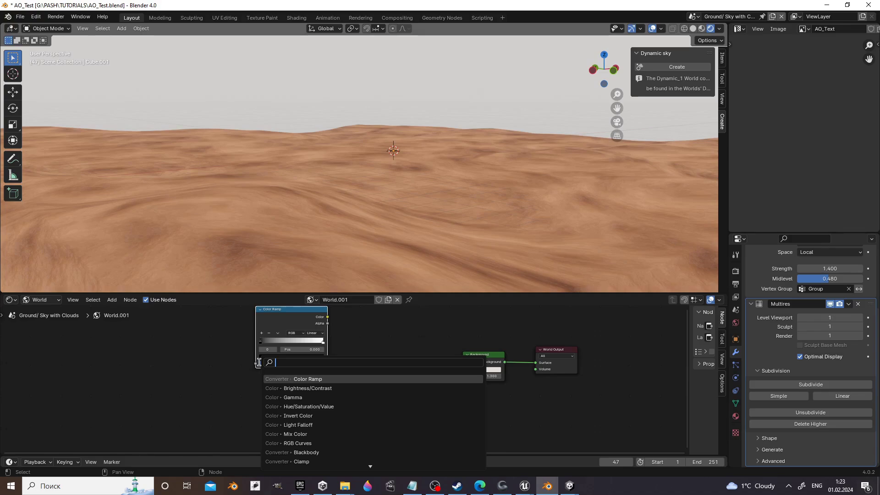
type("noise")
key("Return")
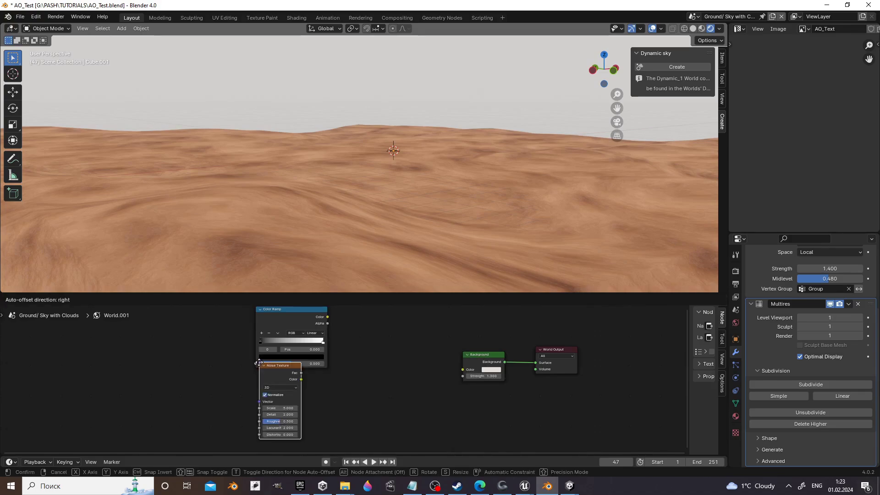
left_click(270, 383)
mouse_move(335, 294)
left_mouse_down()
mouse_move(334, 242)
mouse_move(345, 306)
mouse_move(368, 334)
left_mouse_up()
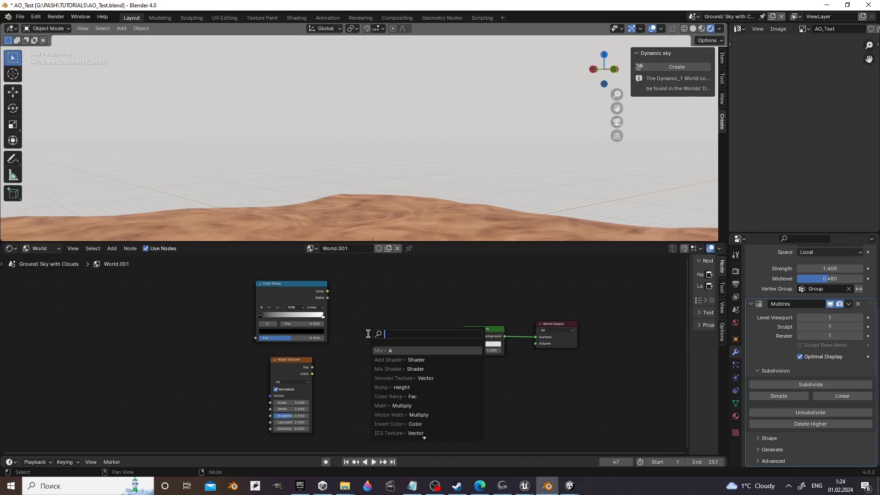
Step: Wire Color Ramp into Mix A, Noise Fac into Mix B, and Mix Result into Background Color
type("MIX")
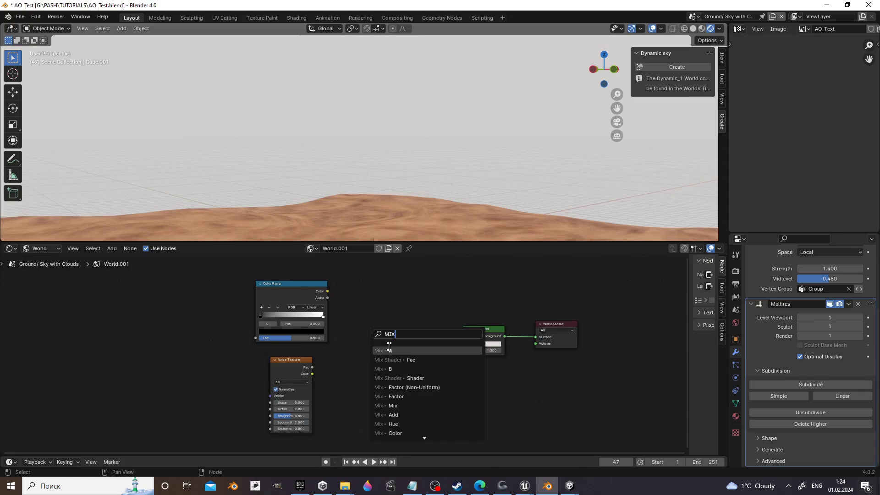
left_click(389, 350)
scroll(420, 324, "up", 2)
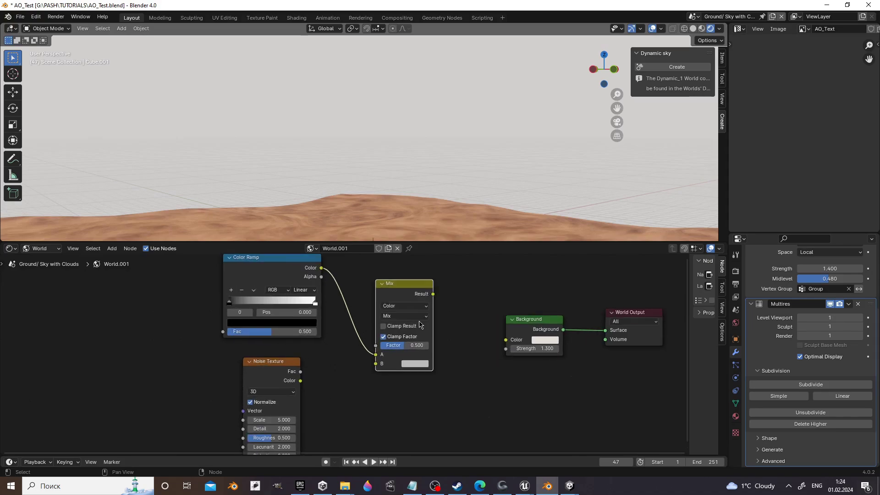
key("KP_Decimal")
left_click_drag(397, 321, 475, 369)
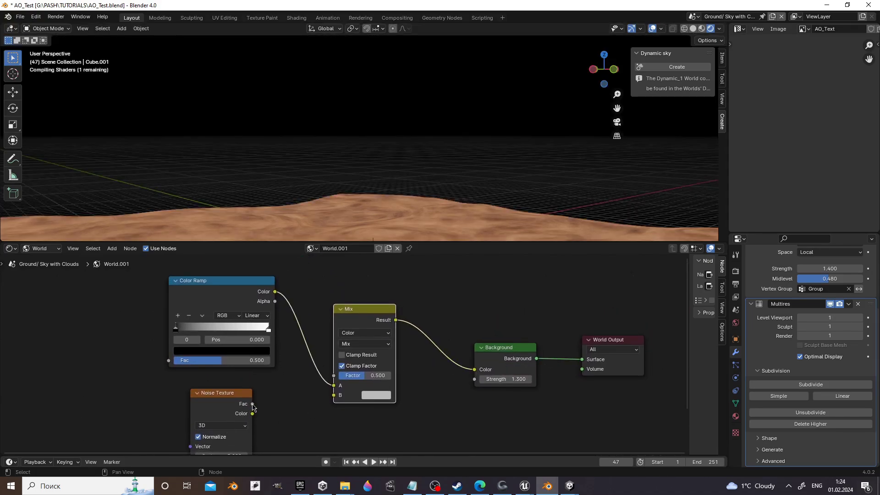
left_click_drag(252, 404, 339, 398)
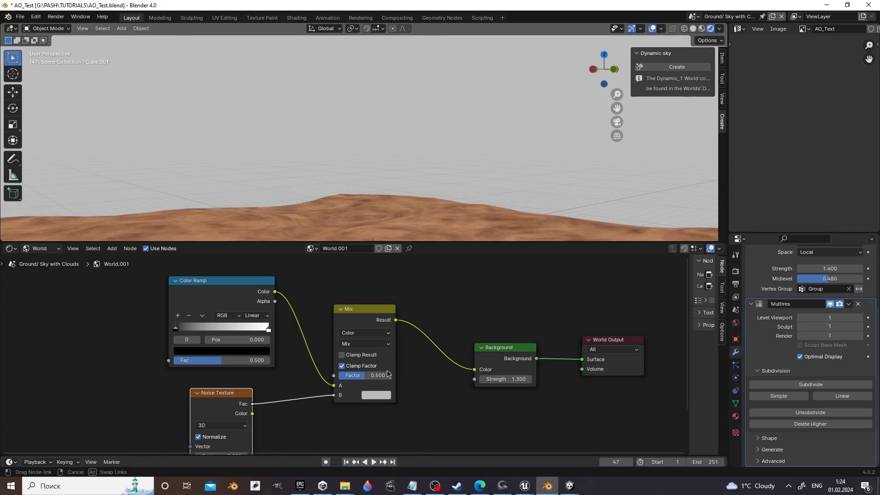
left_click_drag(386, 338, 387, 337)
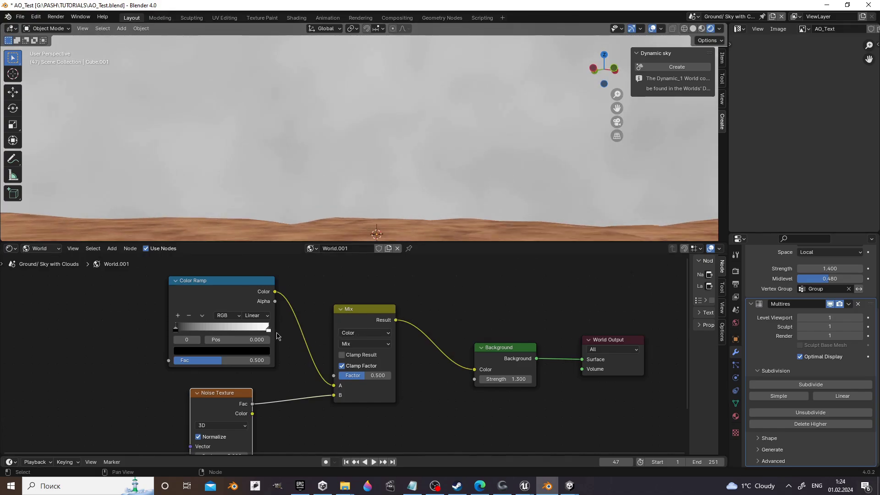
Step: Make the Color Ramp's end stop pure blue and slide it to position 0.191
left_click(268, 330)
left_click(251, 353)
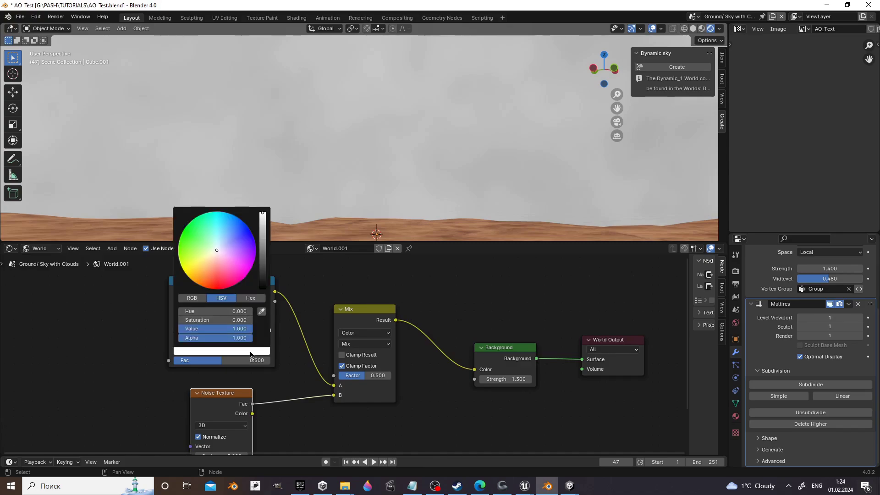
left_click_drag(241, 256, 252, 234)
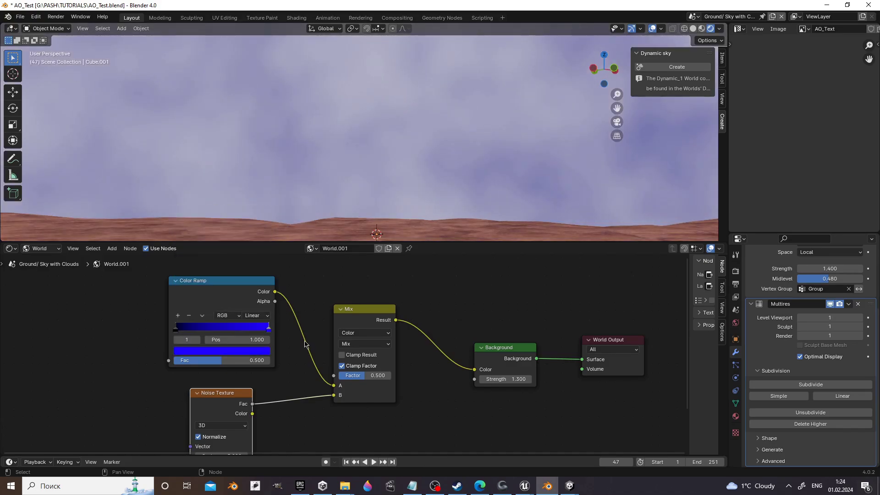
mouse_move(318, 219)
middle_mouse_down()
mouse_move(339, 219)
mouse_move(396, 179)
mouse_move(260, 182)
mouse_move(352, 175)
middle_mouse_up()
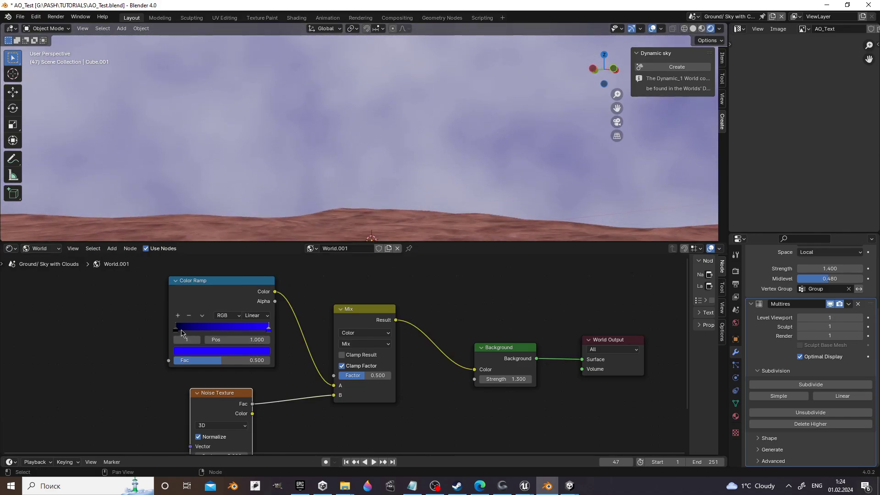
left_click_drag(178, 331, 163, 332)
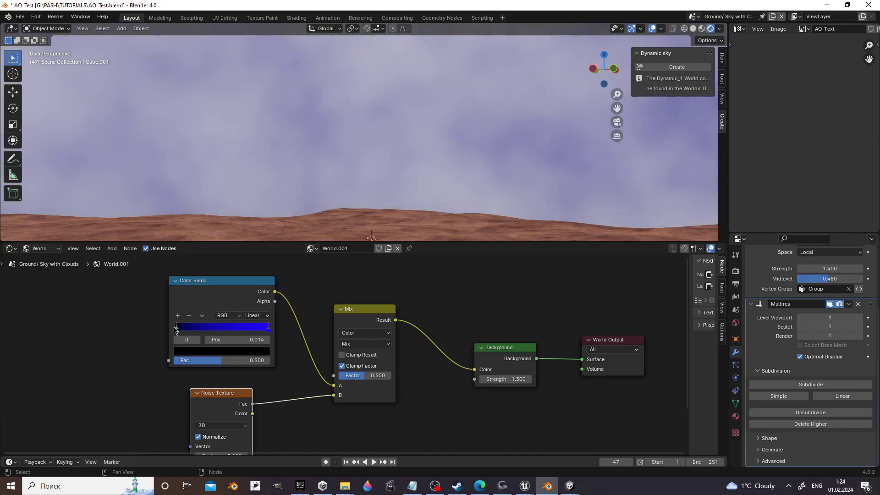
key("g")
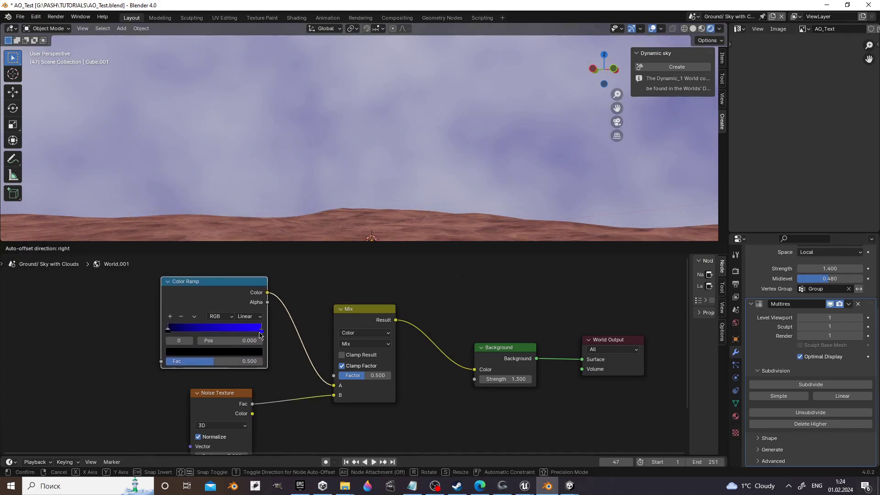
left_click(260, 335)
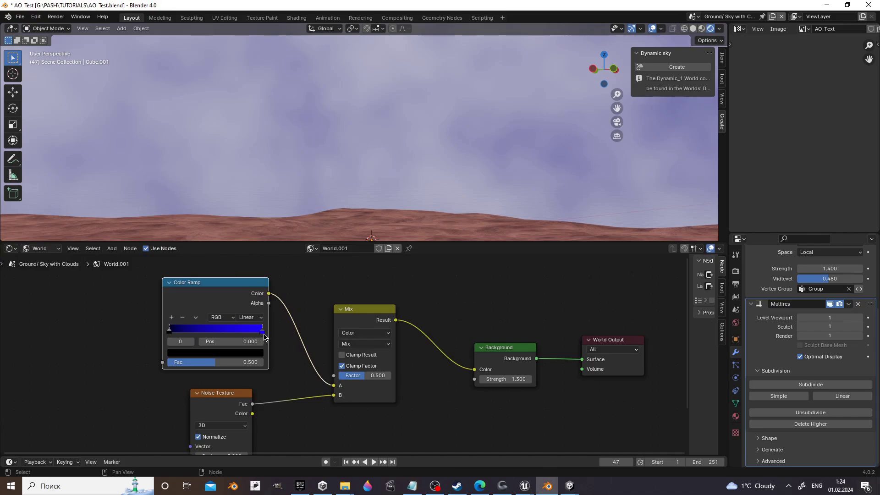
mouse_move(264, 336)
left_mouse_down()
mouse_move(192, 337)
mouse_move(279, 338)
left_mouse_up()
Step: Insert a second black-to-white Color Ramp between Noise Fac and the Mix B input
middle_click_drag(406, 138, 424, 138)
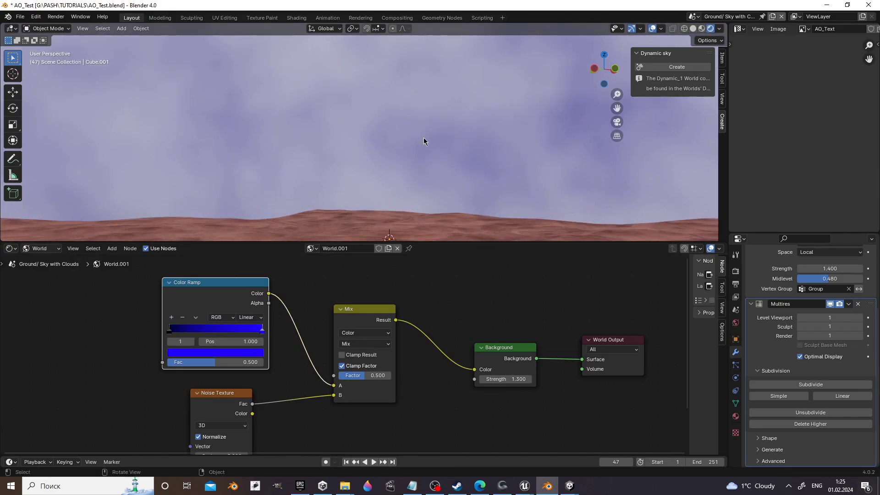
left_click_drag(248, 397, 100, 417)
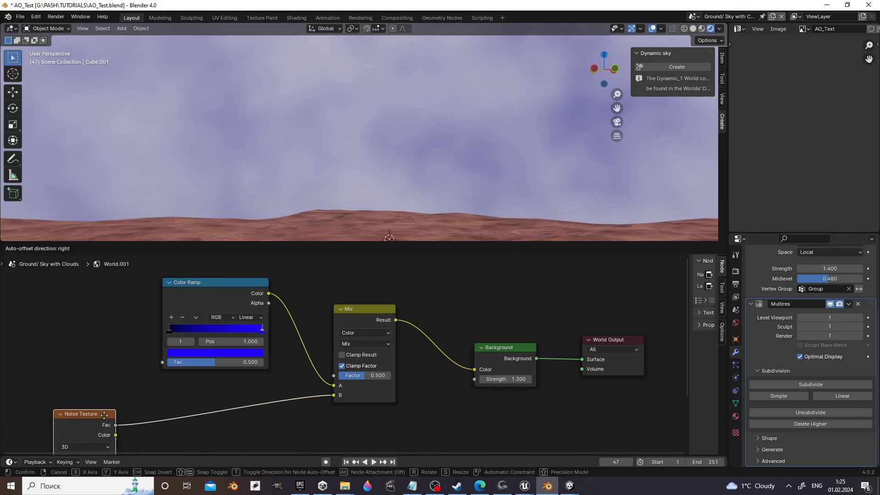
middle_click_drag(128, 413, 165, 366)
left_click_drag(143, 379, 179, 410)
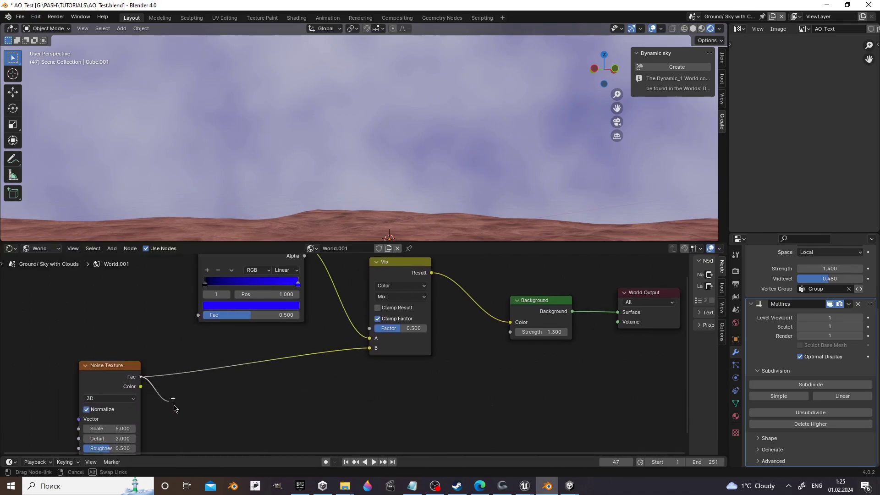
type("RAMP")
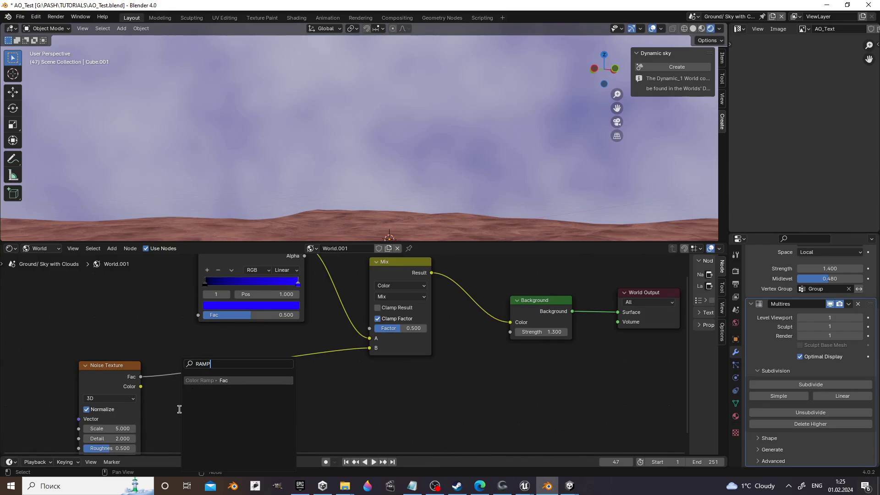
key("Return")
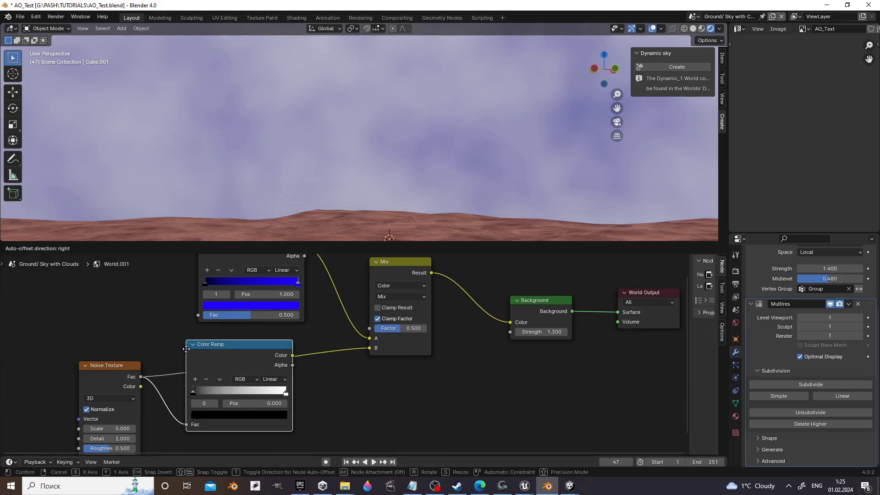
left_click(246, 359)
left_click_drag(292, 355, 375, 351)
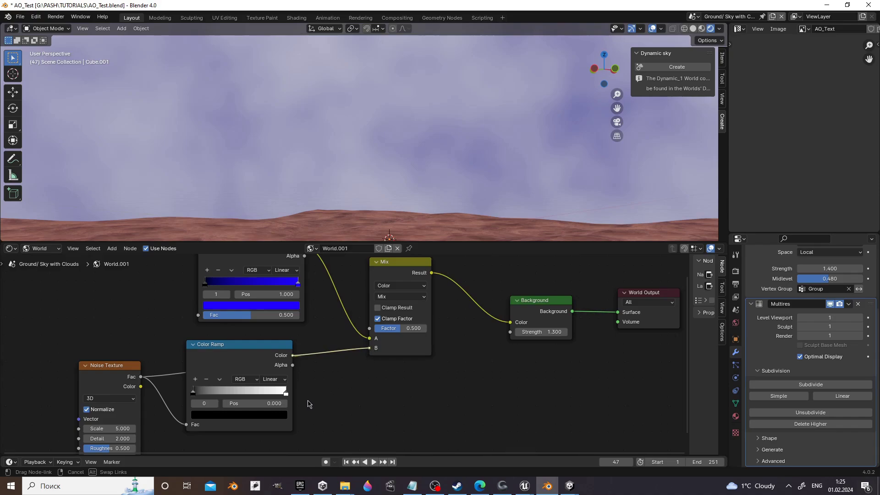
left_click_drag(308, 404, 306, 404)
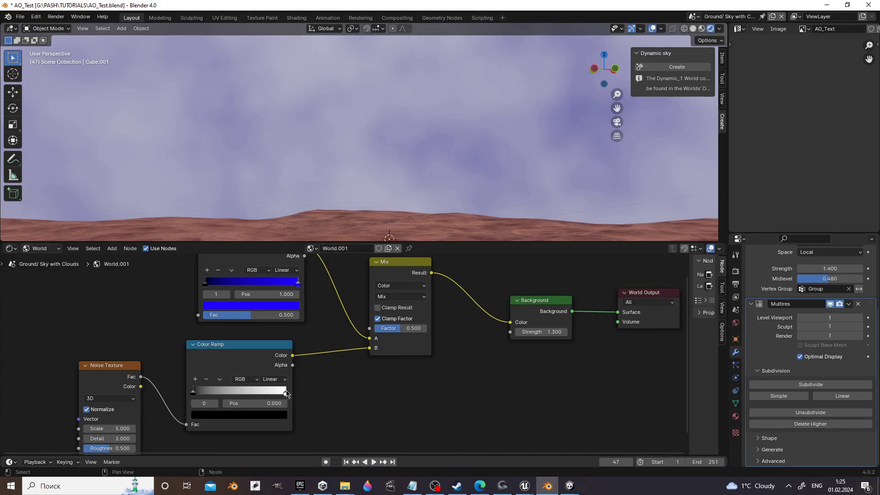
Step: Move the cloud ramp's black stop to position 0.473 for bigger clouds
left_click_drag(286, 394, 217, 390)
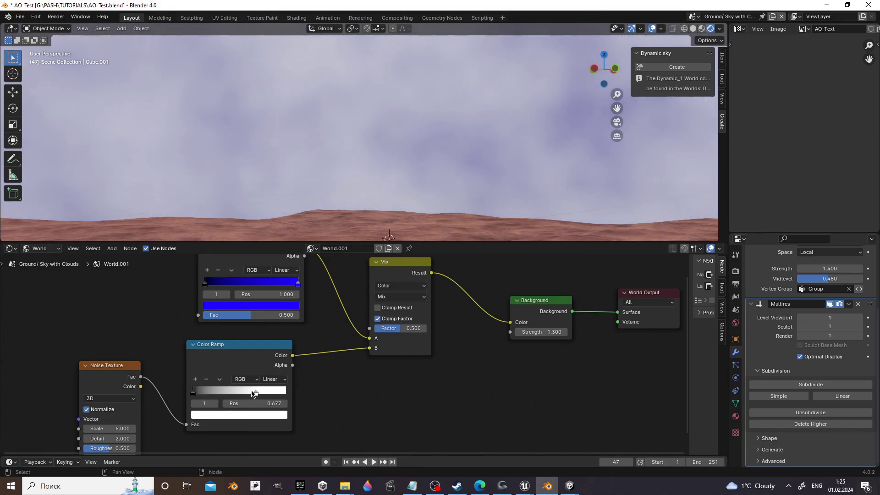
key("ctrl+z")
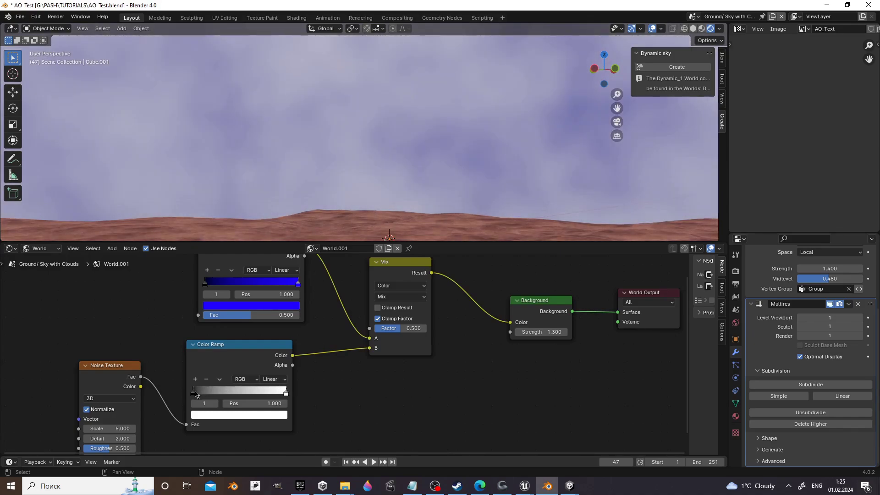
mouse_move(193, 393)
left_mouse_down()
mouse_move(251, 396)
mouse_move(244, 394)
left_mouse_up()
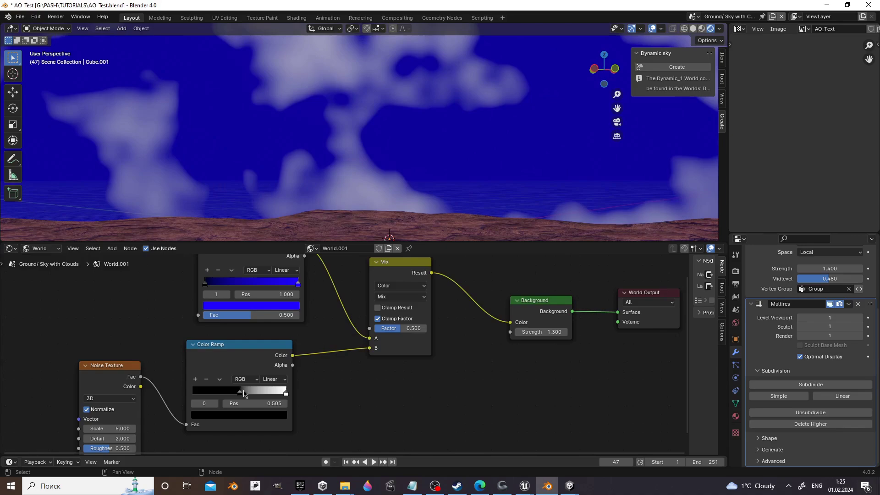
left_click_drag(244, 394, 241, 394)
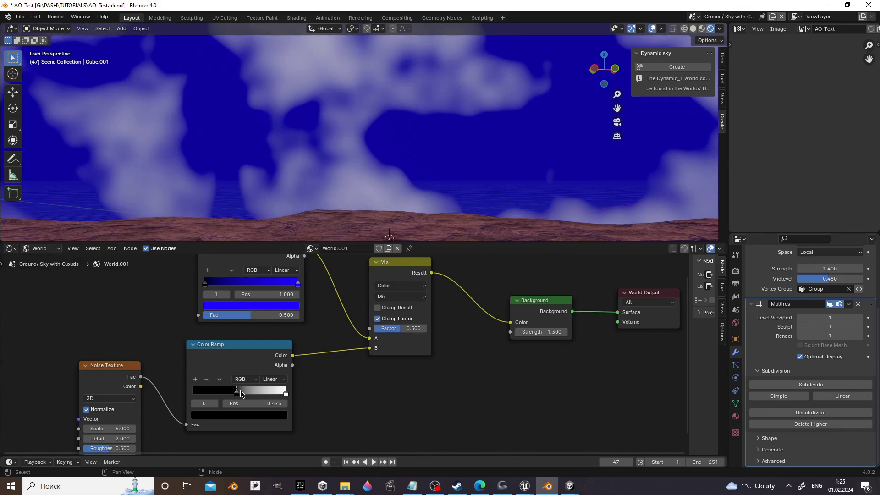
Step: Recolour the sky ramp: light blue end stop, muted dark blue start stop
left_click(277, 306)
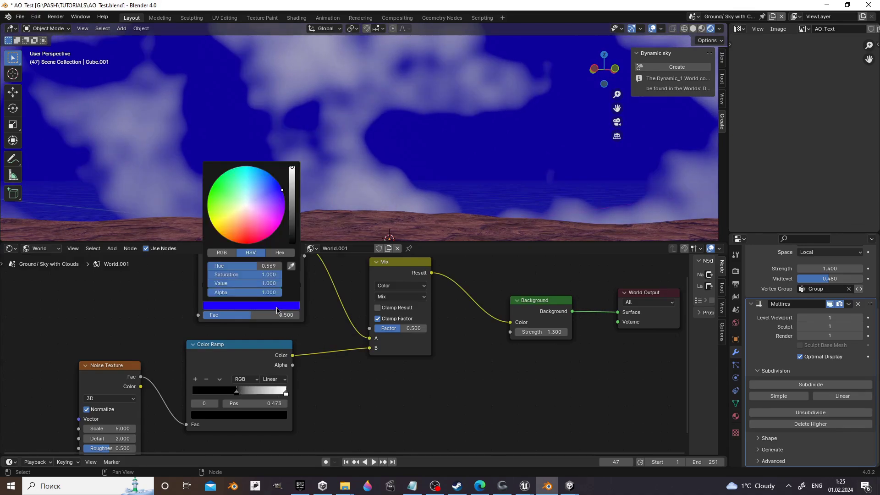
left_click_drag(259, 201, 259, 183)
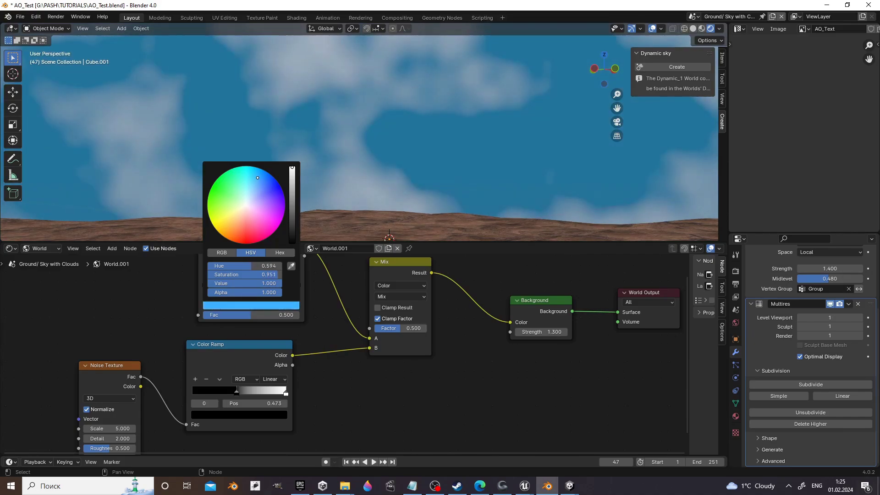
left_click_drag(258, 177, 257, 195)
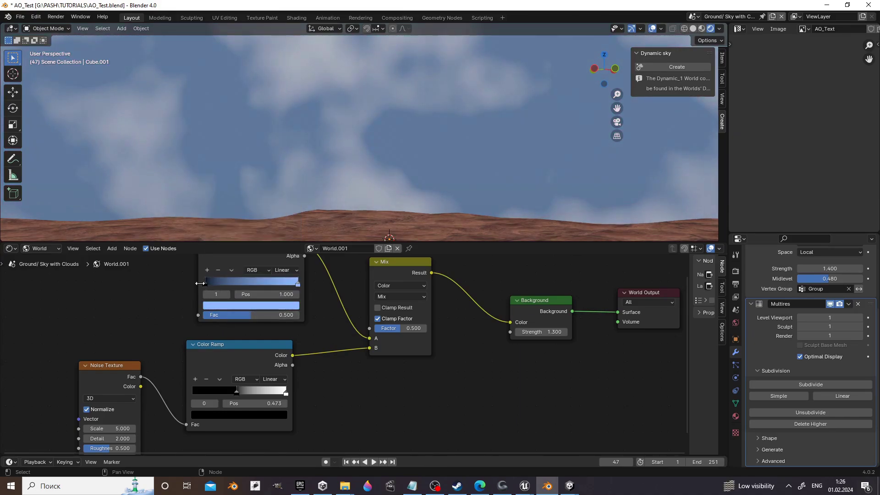
left_click(205, 286)
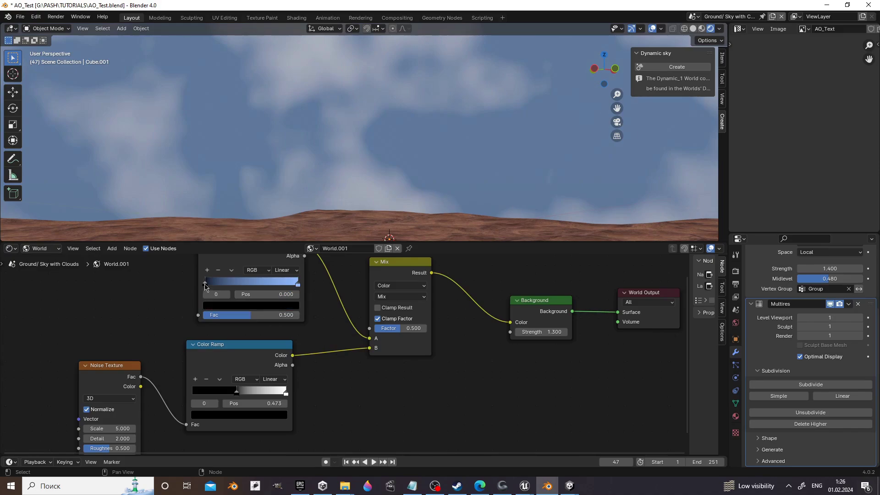
left_click(228, 306)
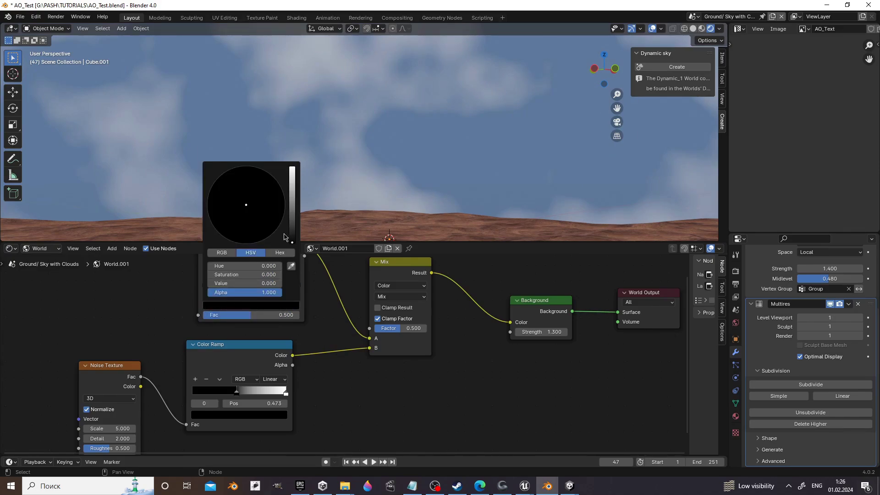
left_click_drag(292, 241, 292, 200)
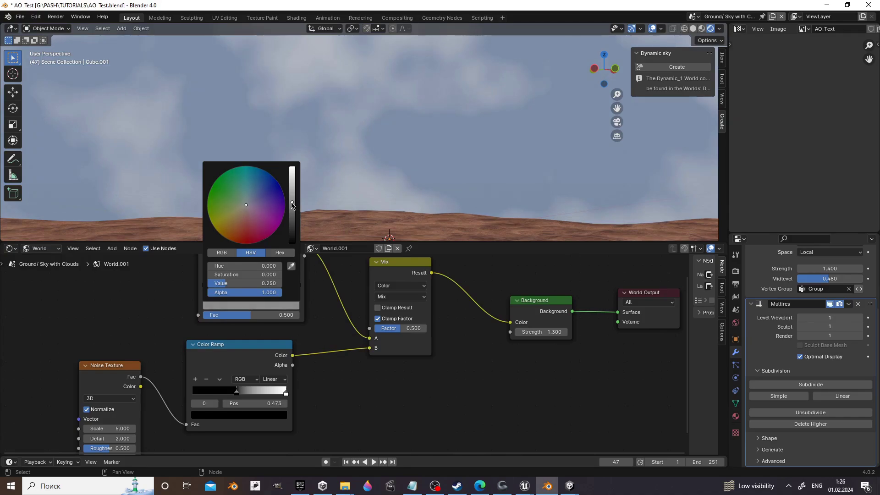
left_click(253, 180)
left_click_drag(249, 179, 248, 193)
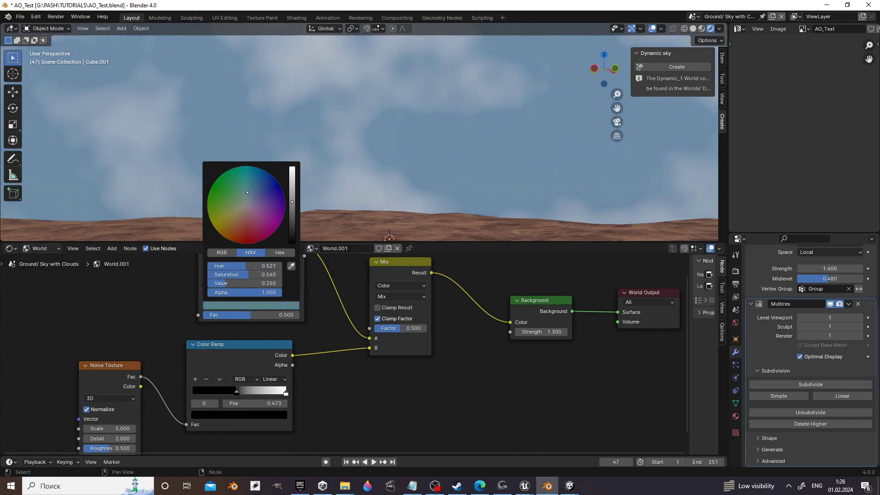
middle_click_drag(365, 360, 396, 371)
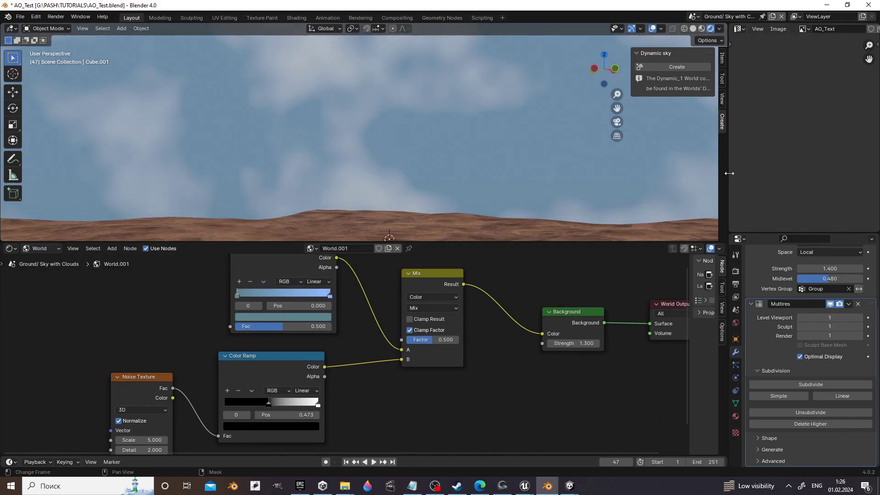
Step: Add a Texture Coordinate node to the left of the Noise Texture
left_click_drag(729, 174, 873, 173)
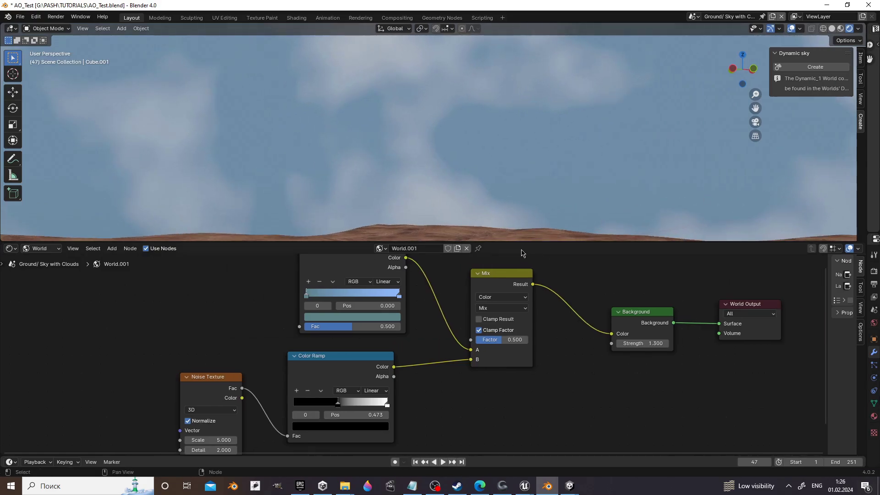
middle_click_drag(257, 390, 408, 363)
key("shift+a")
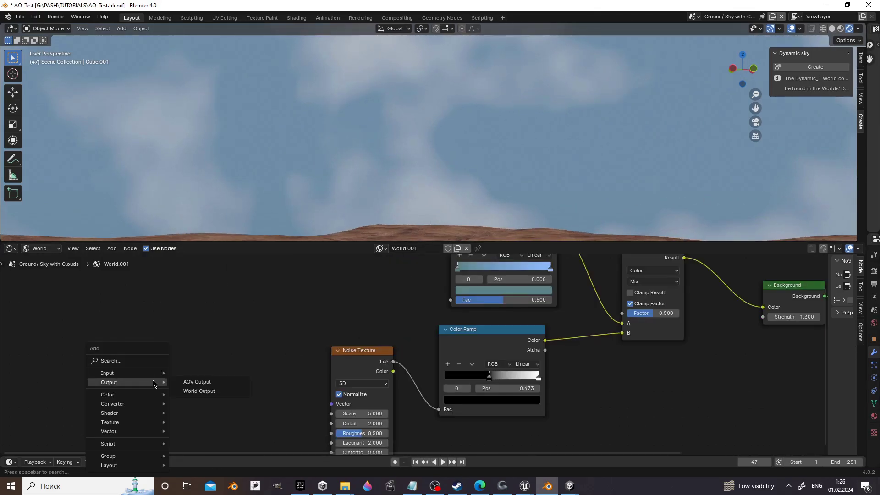
left_click(146, 361)
type("TE")
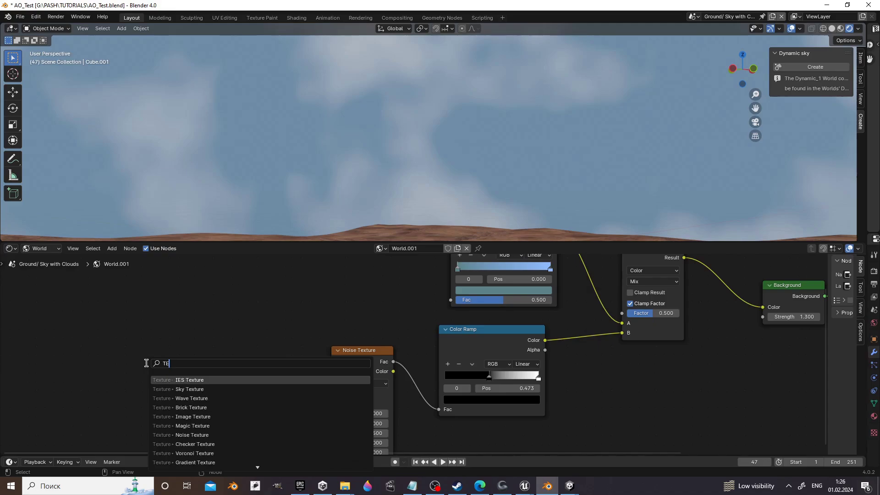
type("XC")
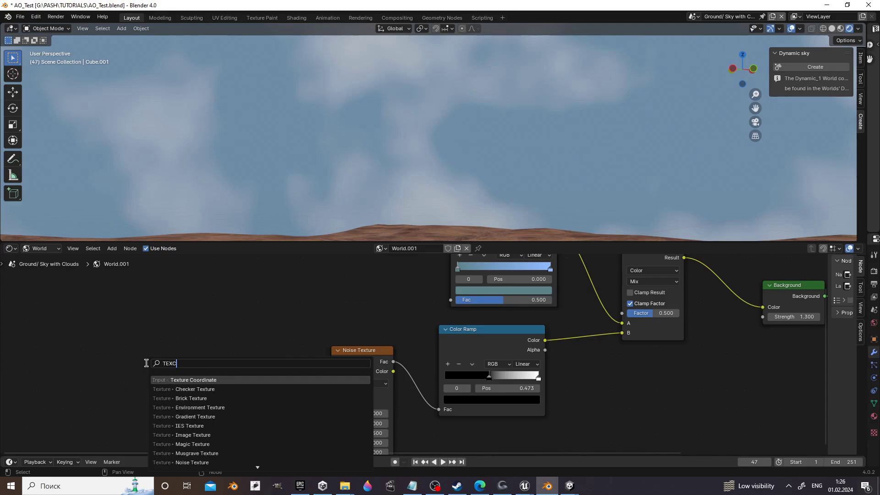
type("OO")
key("Return")
left_click(122, 345)
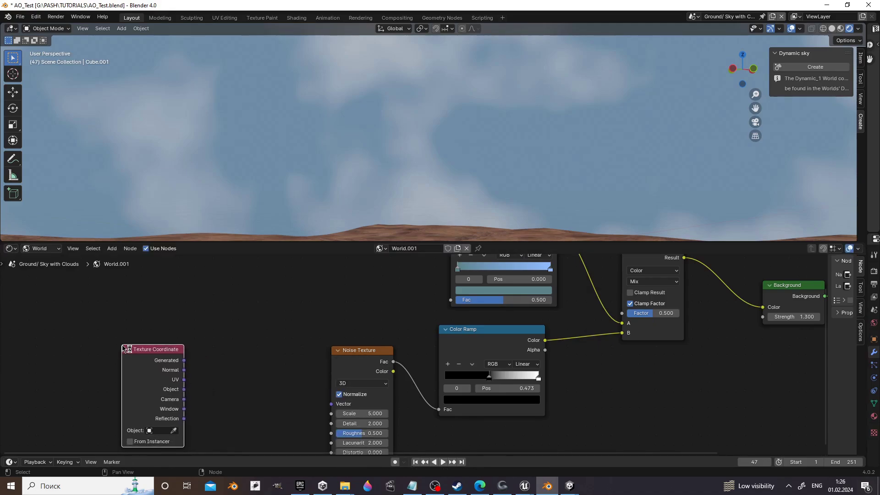
Step: Add a Mapping node fed by the Texture Coordinate's Generated output
left_click_drag(184, 361, 221, 375)
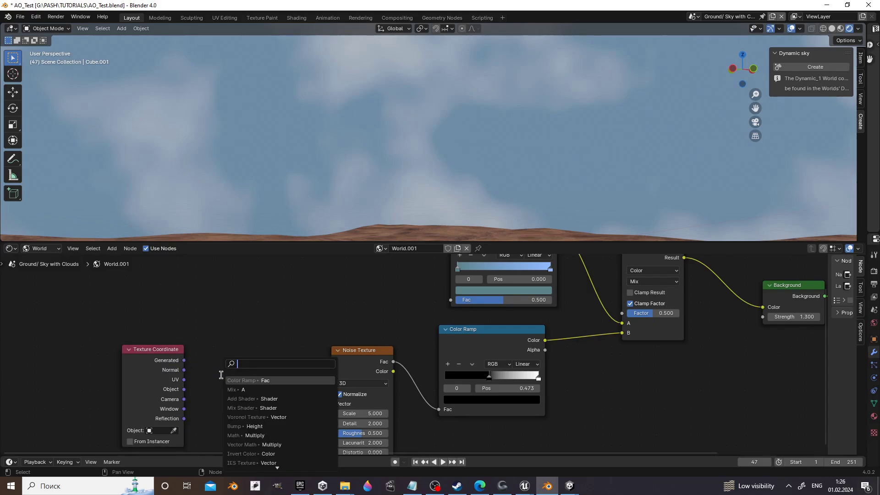
type("MAPP")
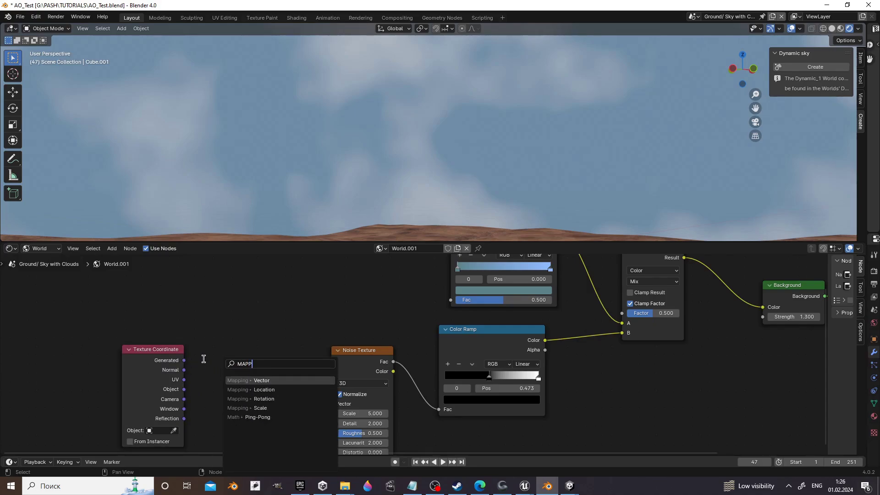
key("Return")
left_click(211, 339)
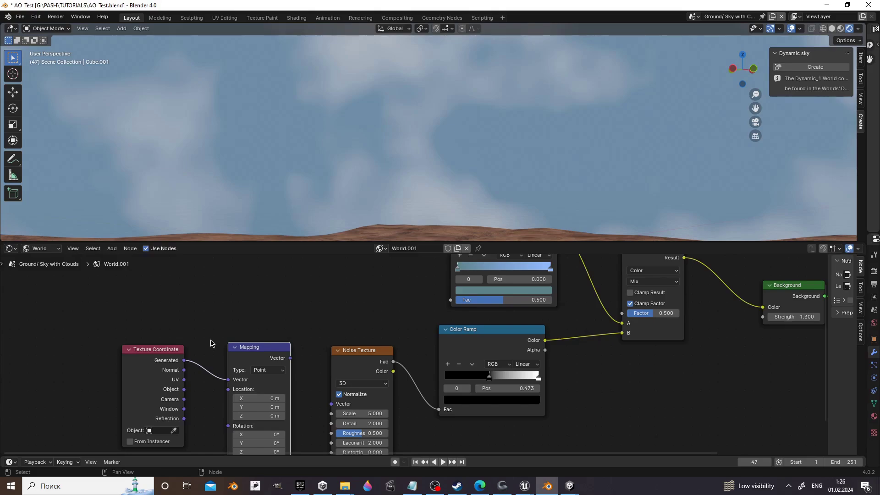
Step: Link Mapping into the Noise Texture Vector and raise Mapping Z scale to 1.9
left_click_drag(290, 358, 334, 406)
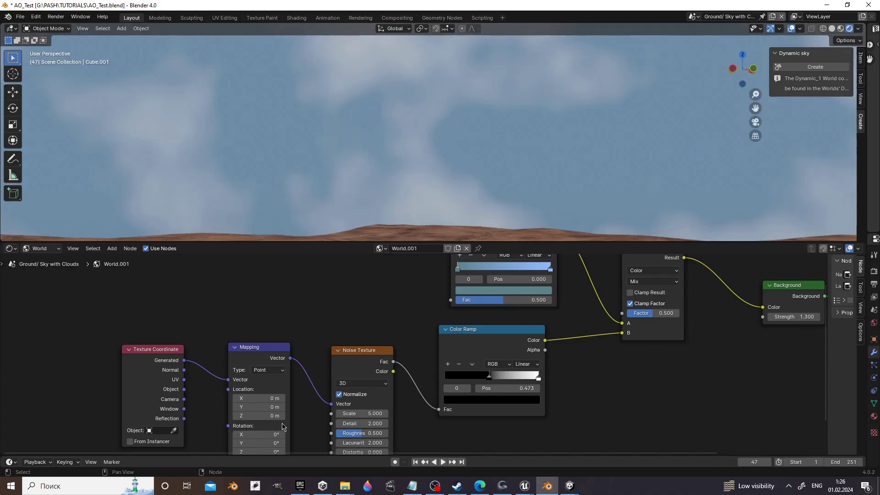
middle_click_drag(307, 417, 343, 360)
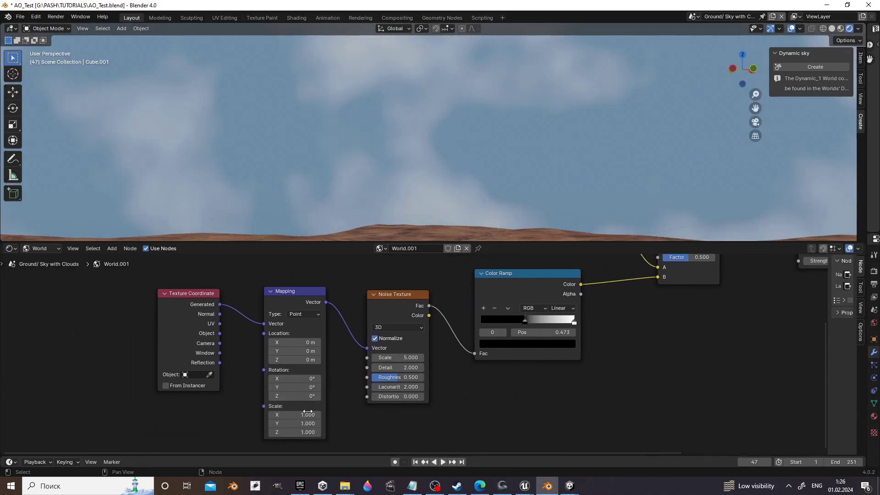
left_click_drag(295, 433, 362, 432)
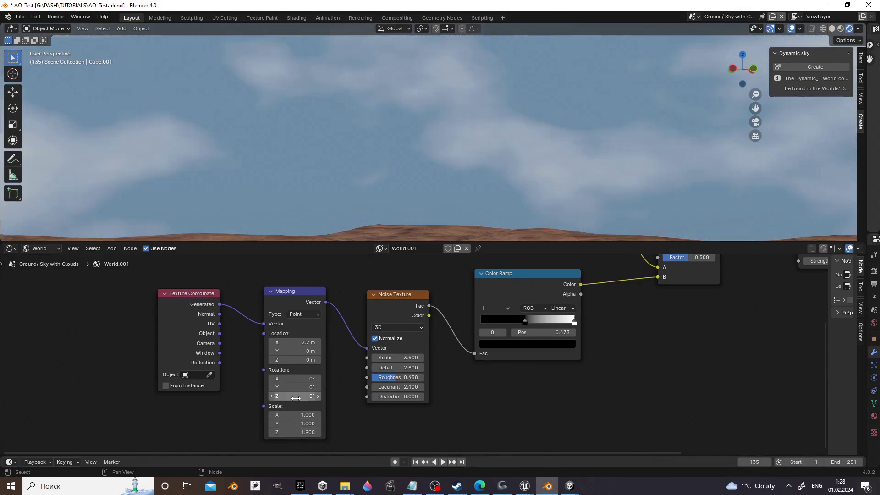
key("space")
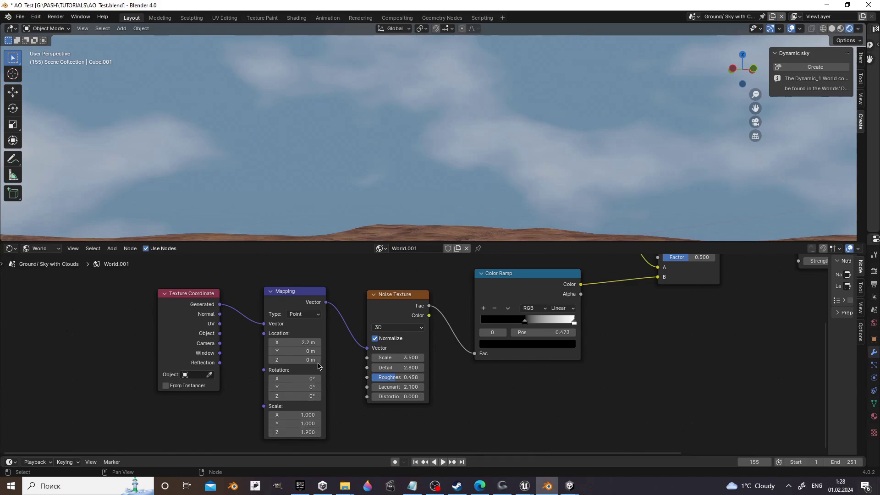
Step: Drive Mapping Location X with a #frame expression and play to check cloud drift
left_click_drag(296, 342, 271, 342)
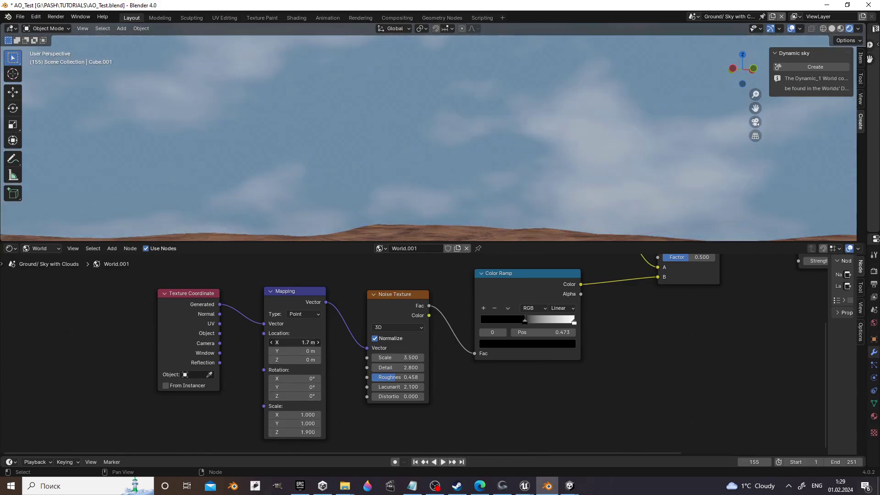
left_click(293, 343)
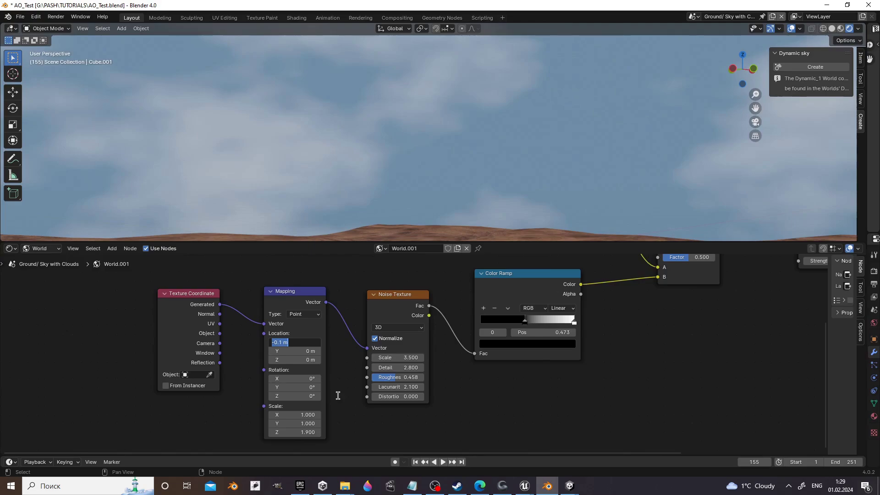
type("#")
type("frame")
key("Return")
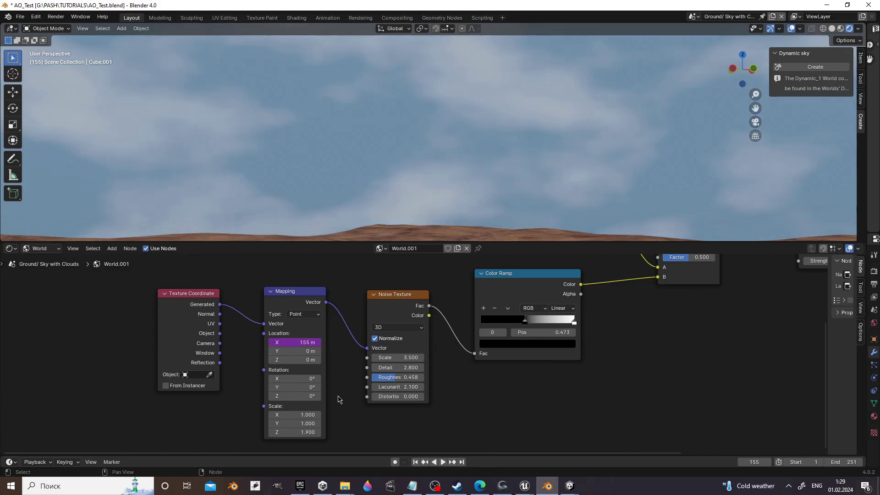
key("space")
key("space")
left_click(303, 339)
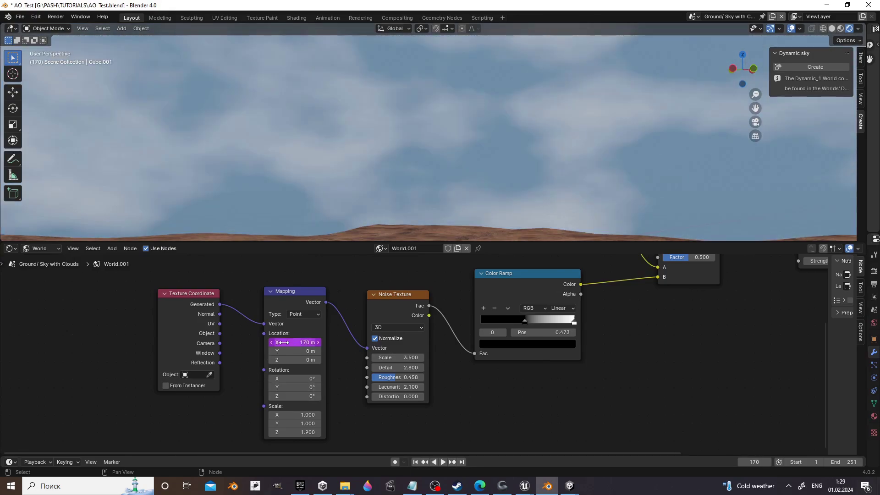
left_click(303, 343)
key("Return")
key("space")
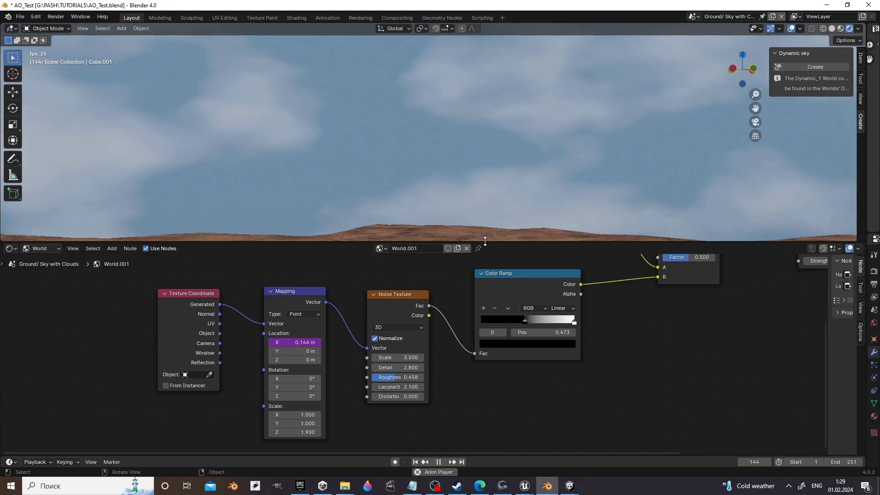
Step: Add a Nishita Sky Texture and link its Color into the sky Color Ramp's Fac
key("space")
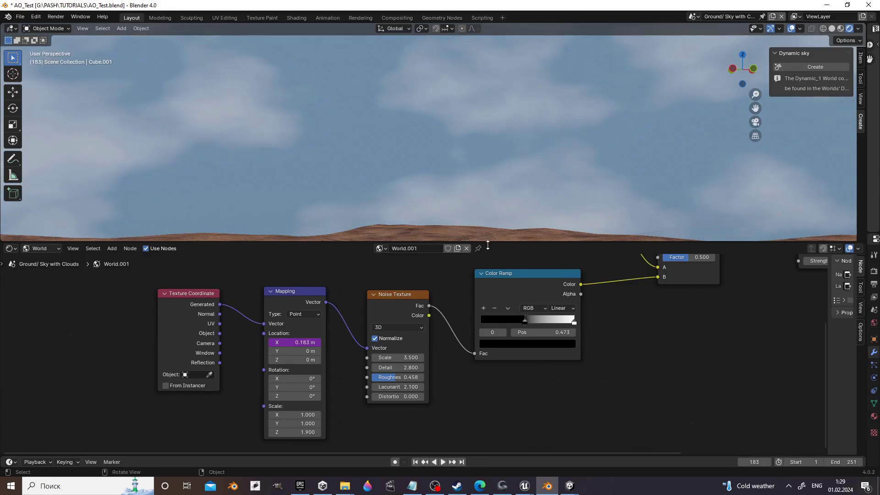
mouse_move(526, 303)
middle_mouse_down()
mouse_move(516, 367)
mouse_move(550, 415)
middle_mouse_up()
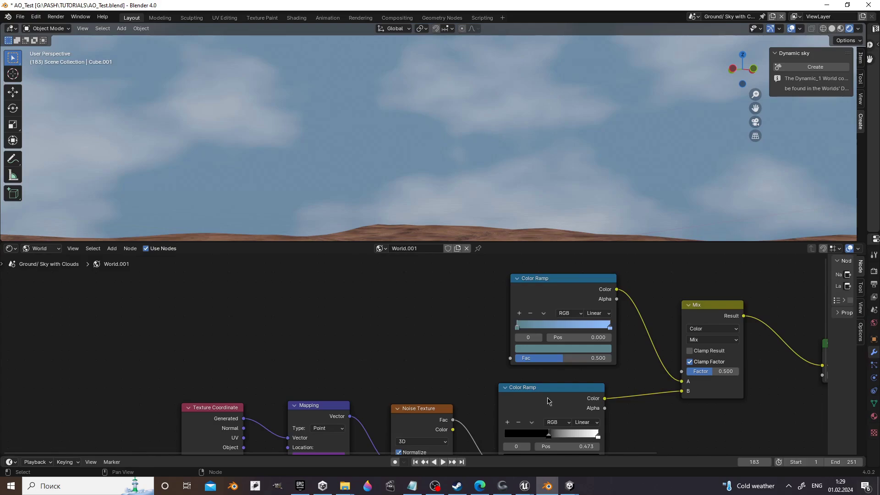
left_click_drag(566, 280, 553, 283)
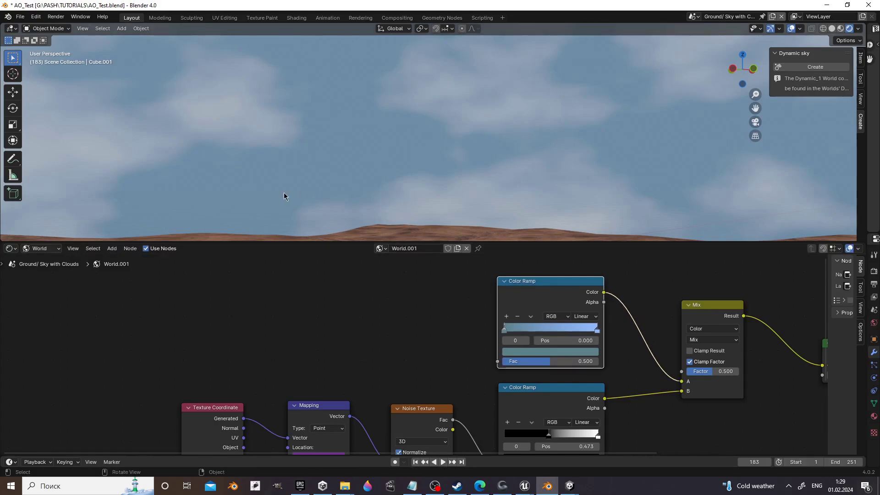
mouse_move(285, 197)
middle_mouse_down()
mouse_move(112, 200)
mouse_move(253, 191)
mouse_move(238, 196)
mouse_move(231, 216)
middle_mouse_up()
key("shift+a")
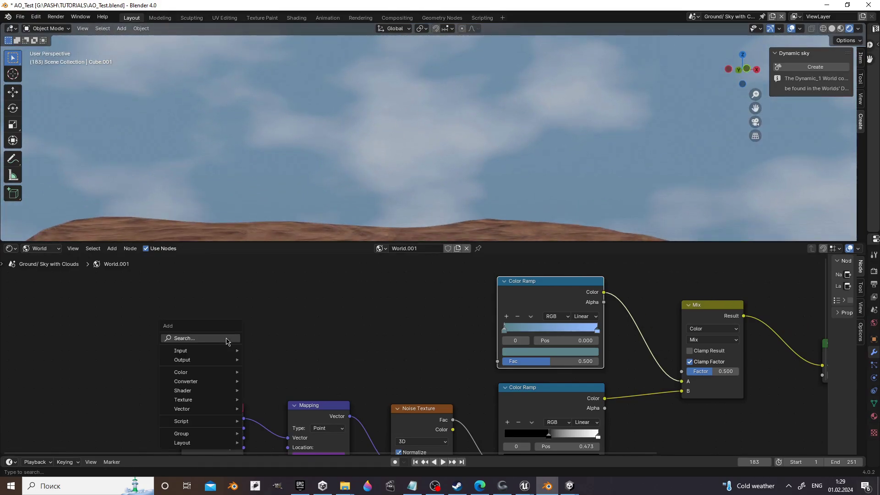
type("sk")
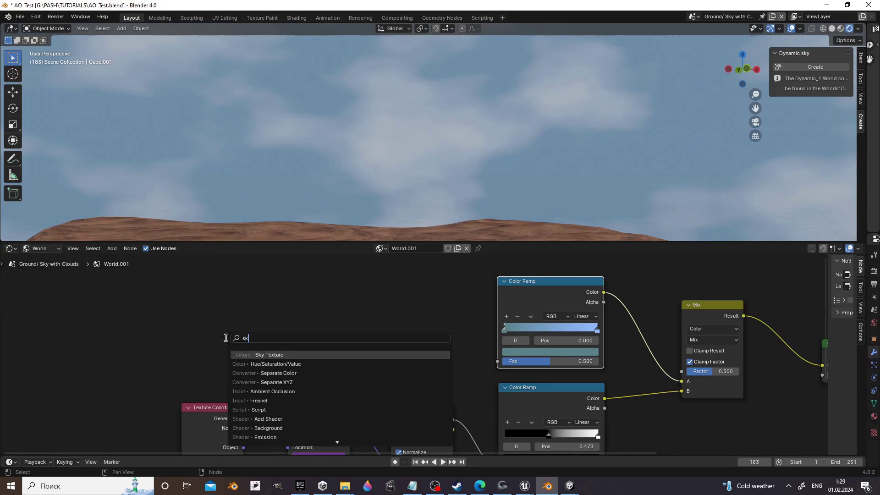
type("y")
key("Return")
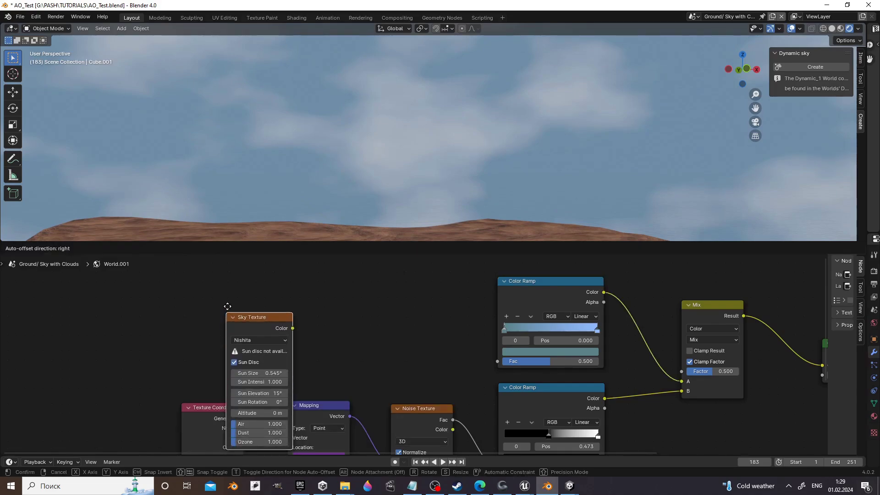
left_click(302, 330)
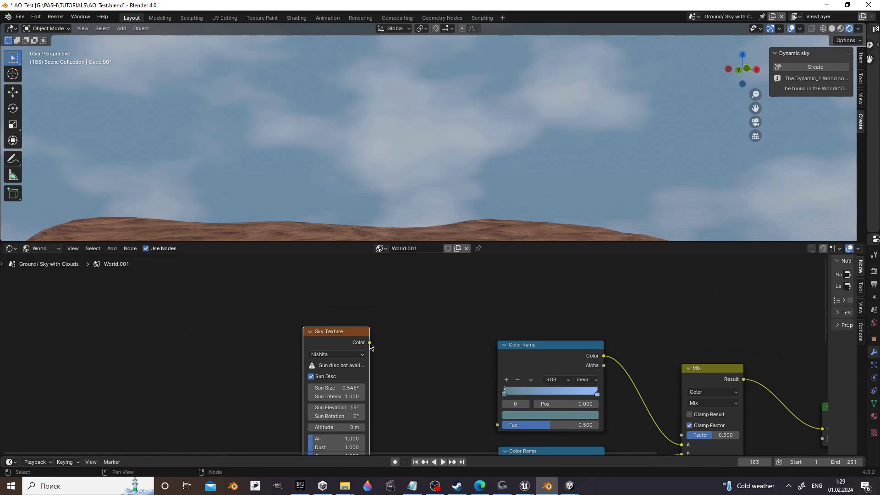
left_click_drag(370, 343, 502, 410)
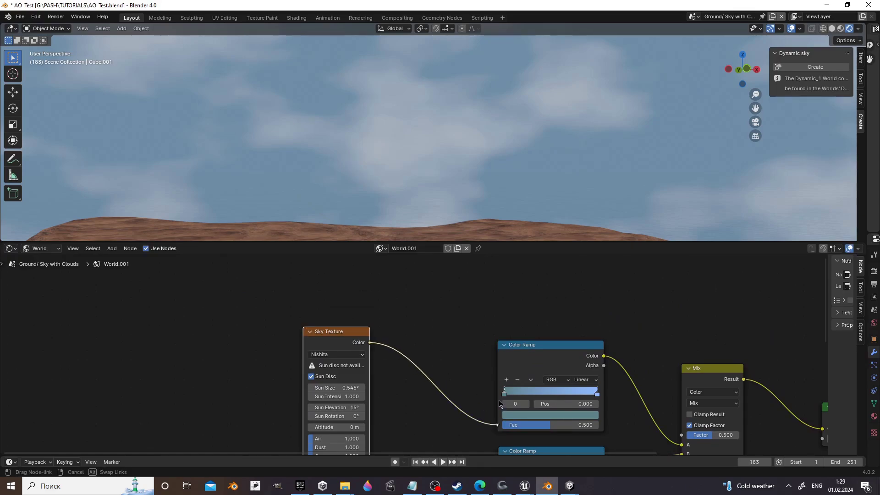
left_click_drag(481, 379, 481, 380)
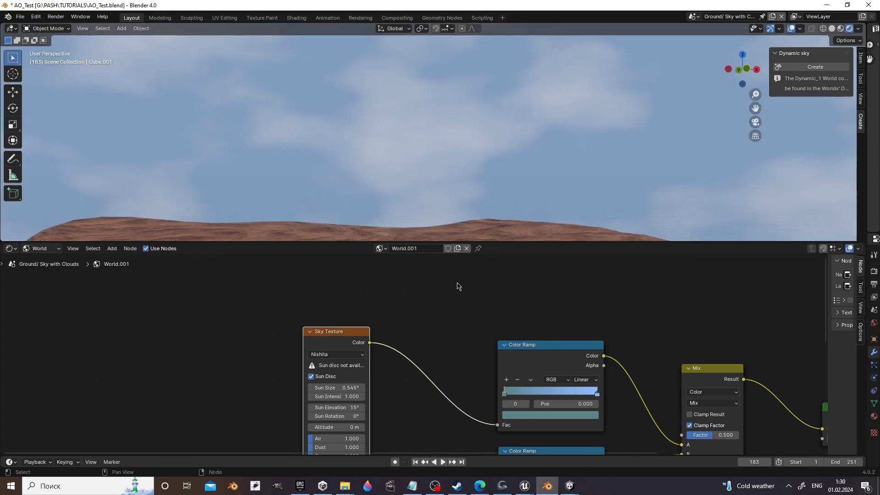
middle_click_drag(454, 202, 351, 191)
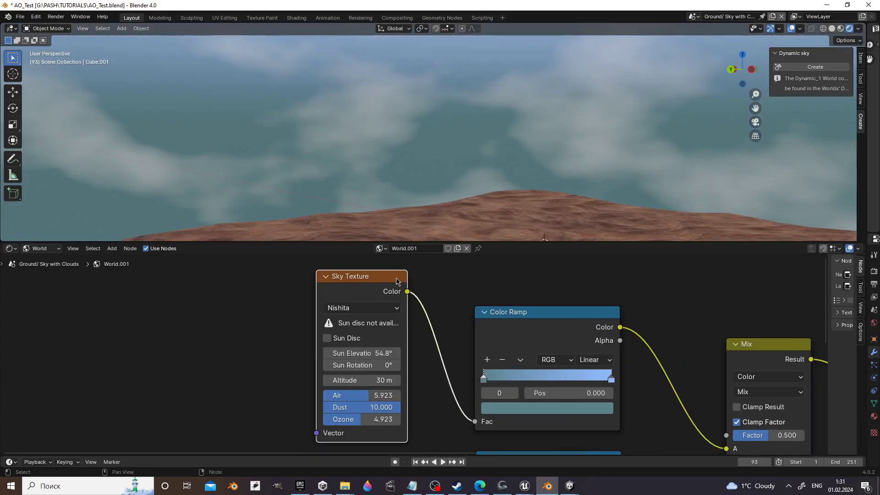
Step: Switch the Sky Texture to the Preetham model and re-aim its sun direction
left_click(395, 309)
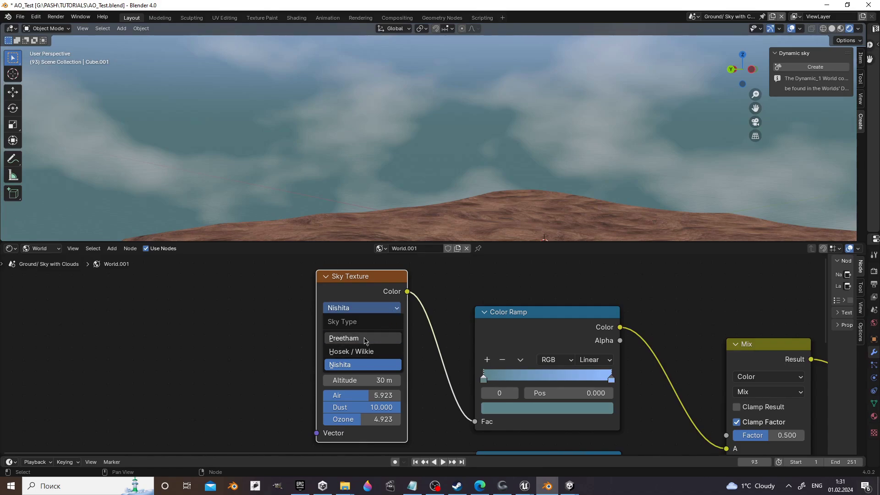
left_click(367, 340)
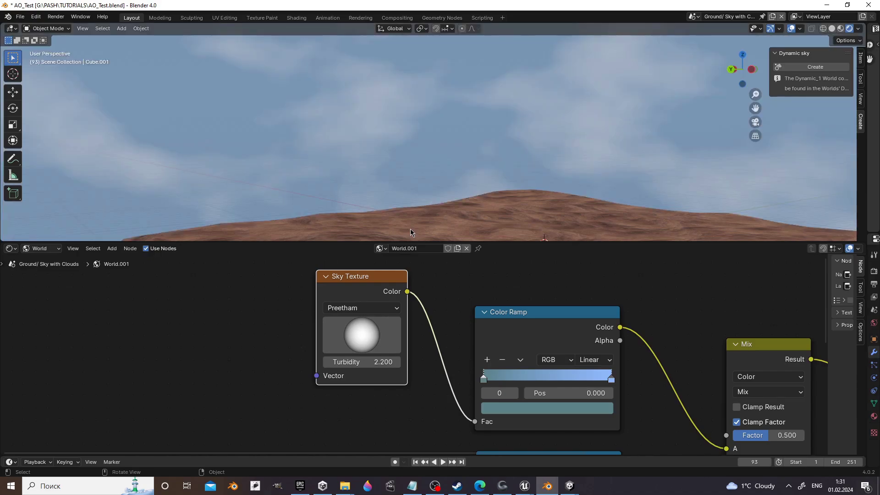
mouse_move(411, 229)
middle_mouse_down()
mouse_move(152, 185)
mouse_move(12, 182)
middle_mouse_up()
left_click_drag(367, 343, 415, 350)
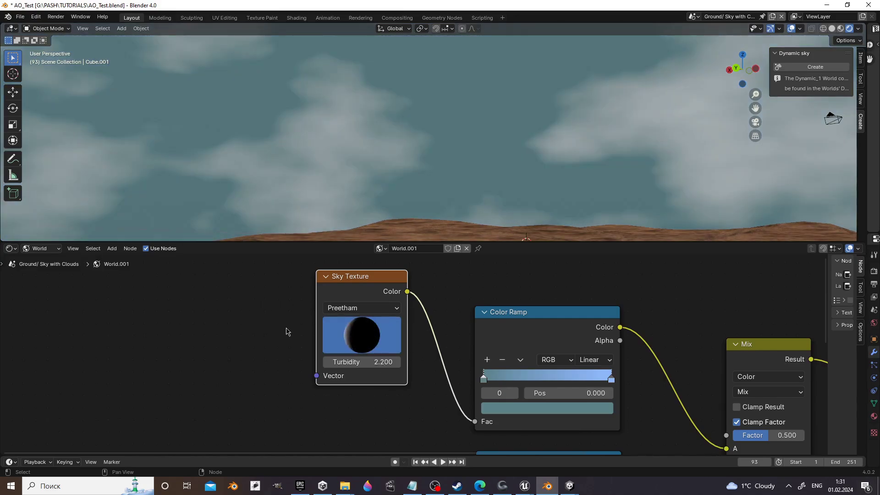
left_click_drag(346, 319, 270, 316)
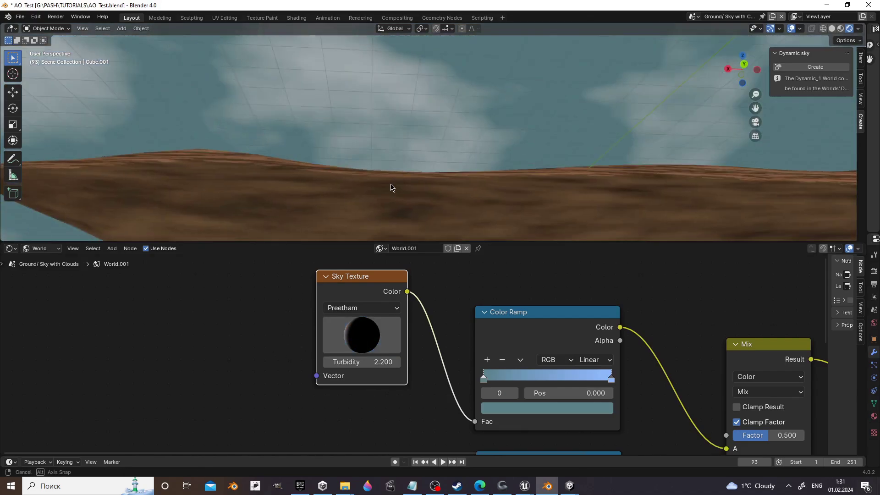
mouse_move(394, 187)
middle_mouse_down()
mouse_move(430, 195)
mouse_move(431, 204)
middle_mouse_up()
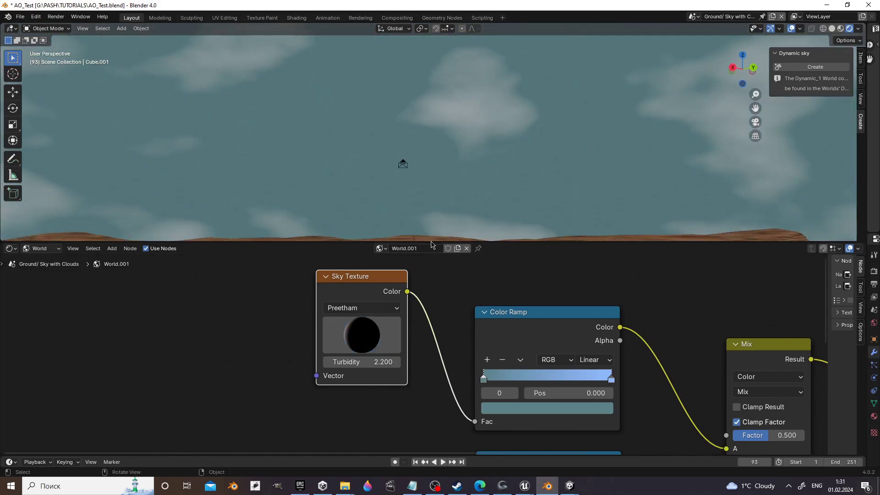
mouse_move(362, 328)
left_mouse_down()
mouse_move(378, 341)
mouse_move(436, 269)
mouse_move(422, 350)
mouse_move(437, 434)
mouse_move(443, 441)
mouse_move(462, 413)
mouse_move(535, 393)
mouse_move(356, 354)
mouse_move(381, 362)
left_mouse_up()
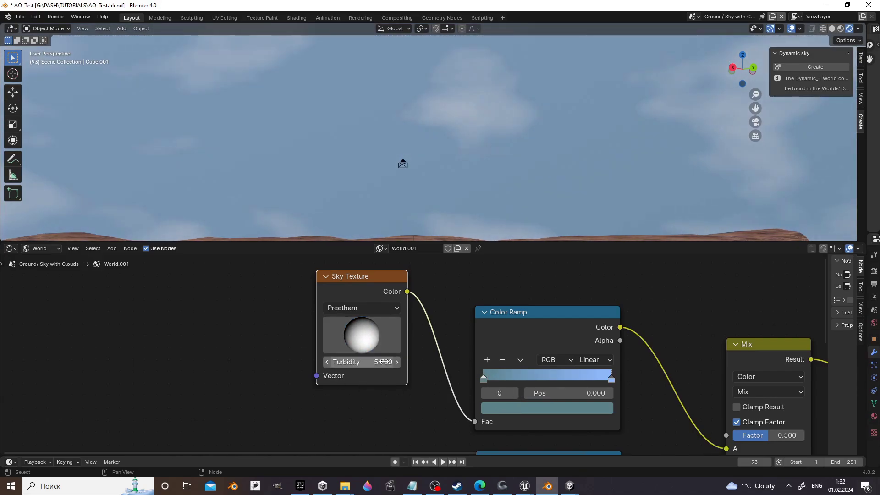
Step: Change the Color Ramp's left stop from dark red to a bright, full-value orange
left_click(493, 413)
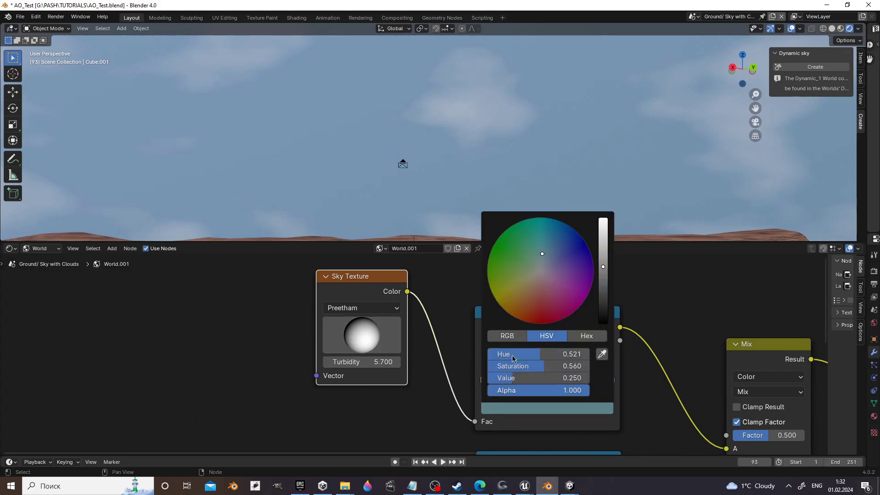
left_click_drag(534, 293, 542, 318)
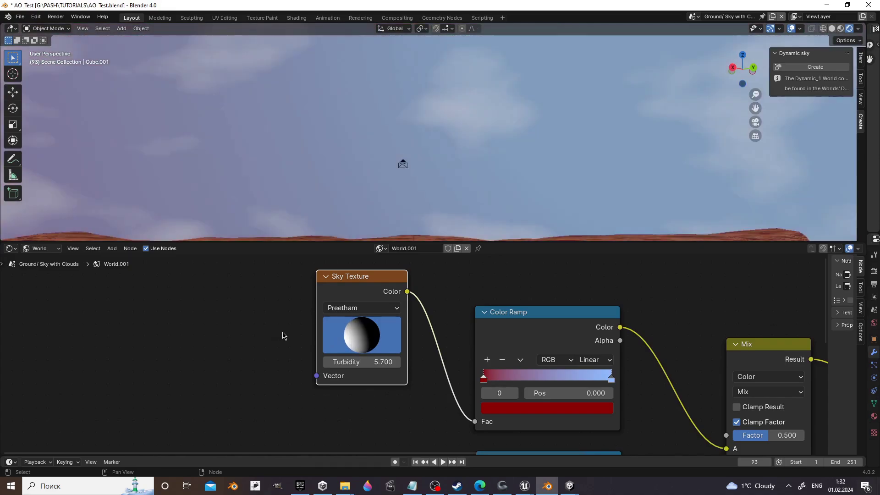
mouse_move(351, 169)
middle_mouse_down()
mouse_move(205, 175)
mouse_move(372, 172)
mouse_move(334, 175)
middle_mouse_up()
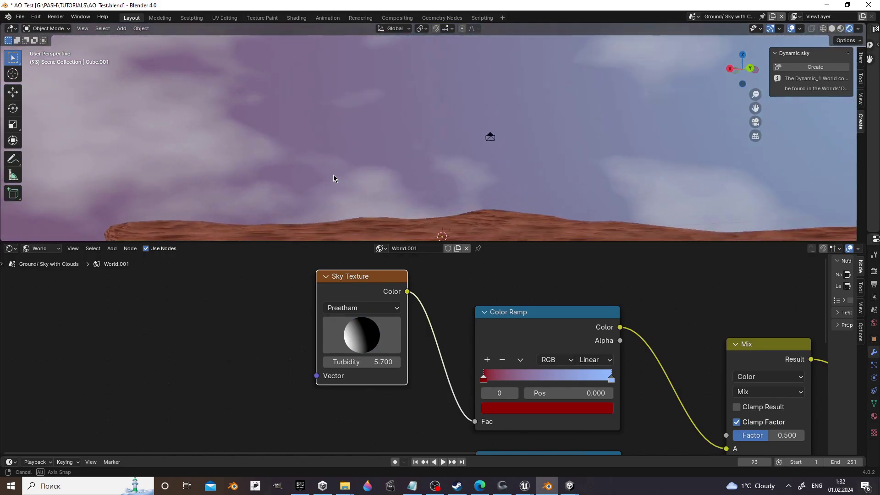
left_click(517, 413)
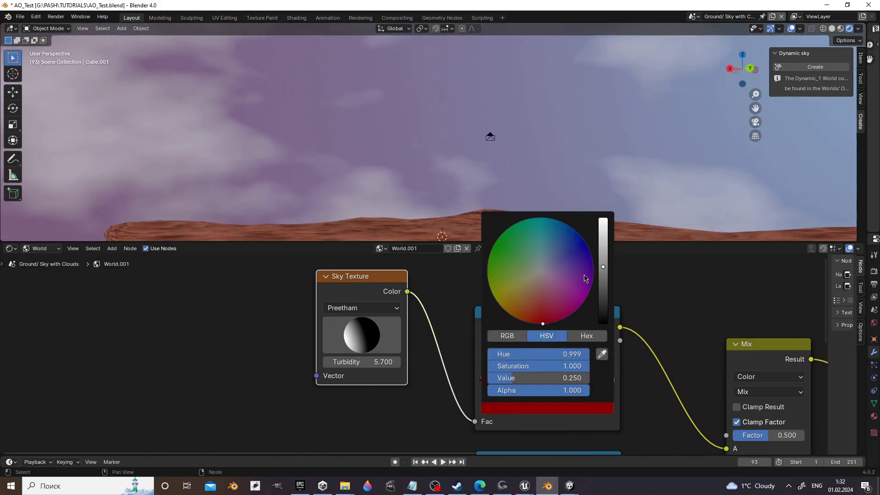
left_click_drag(603, 267, 603, 219)
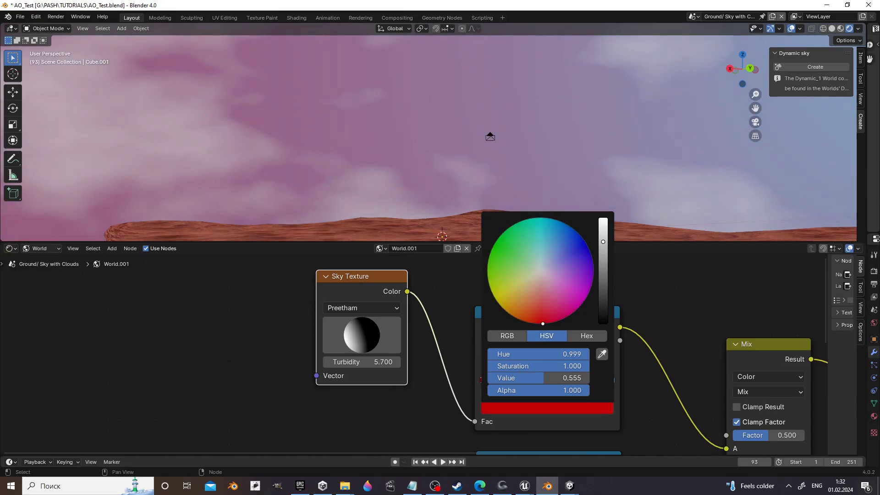
left_click_drag(543, 306, 516, 313)
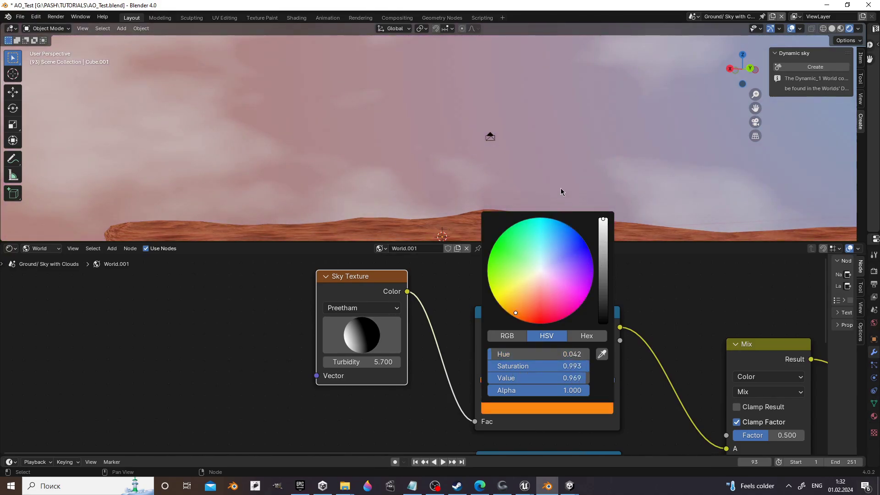
Step: Move the ramp's blue stop in to position 0.486
mouse_move(491, 179)
middle_mouse_down()
mouse_move(570, 173)
mouse_move(572, 267)
middle_mouse_up()
left_click_drag(610, 379, 545, 380)
mouse_move(458, 151)
middle_mouse_down()
mouse_move(301, 159)
mouse_move(462, 159)
mouse_move(435, 148)
mouse_move(489, 155)
middle_mouse_up()
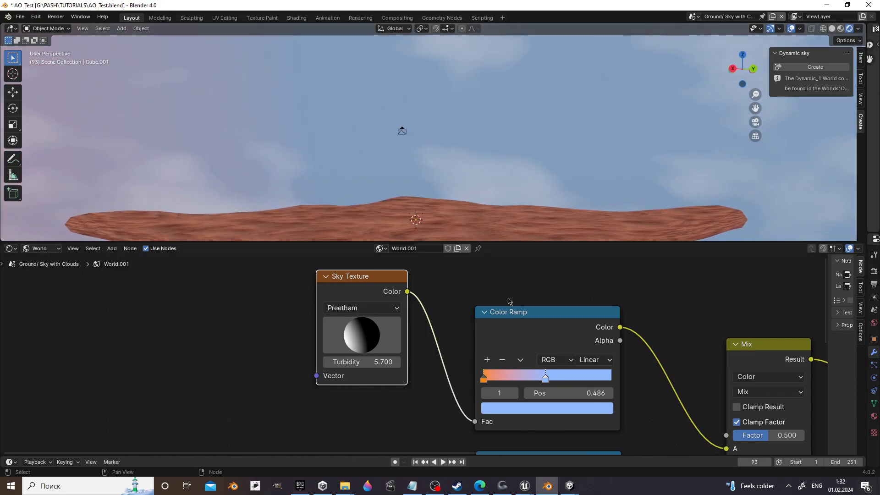
Step: Keep the sky type on Preetham and move the Sky Texture node slightly lower
left_click(395, 308)
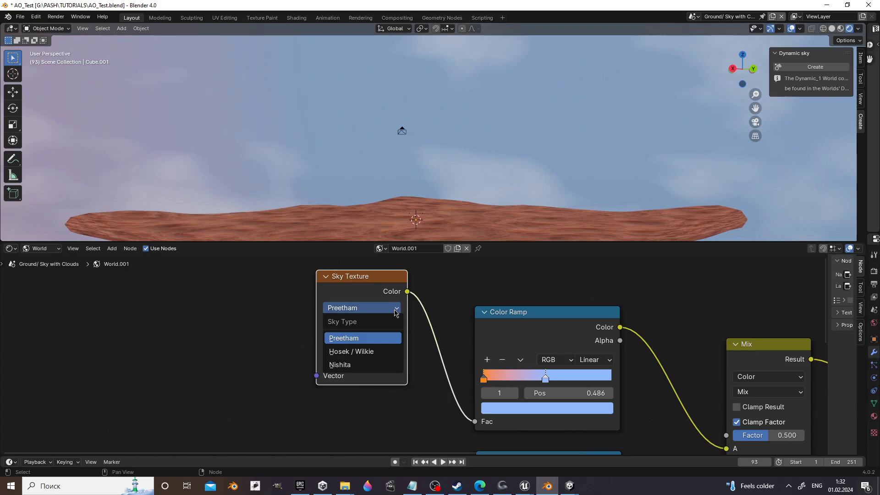
left_click(395, 312)
left_click_drag(395, 278, 396, 307)
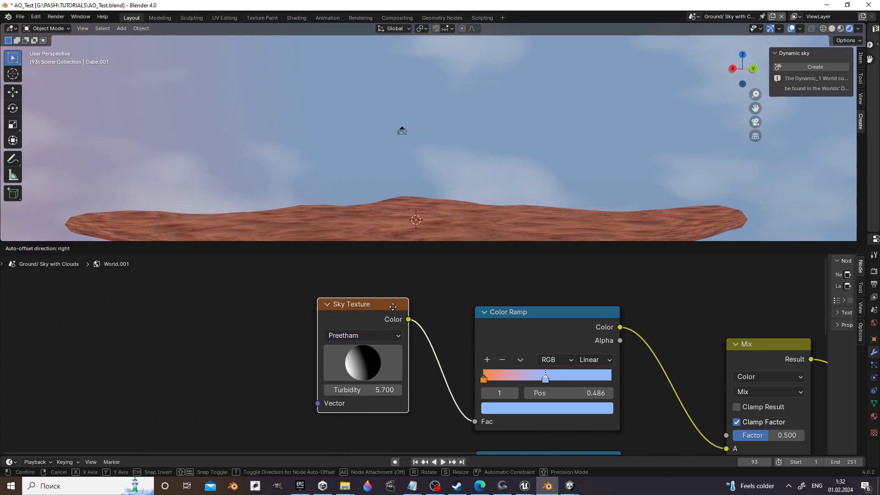
middle_click_drag(417, 151, 428, 159)
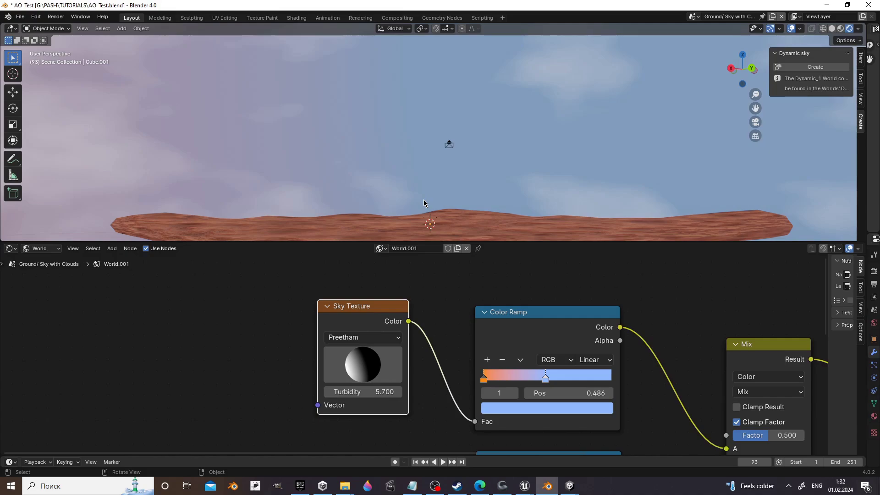
Step: Play the animation and orbit the view to watch the clouds drift over the terrain
key("space")
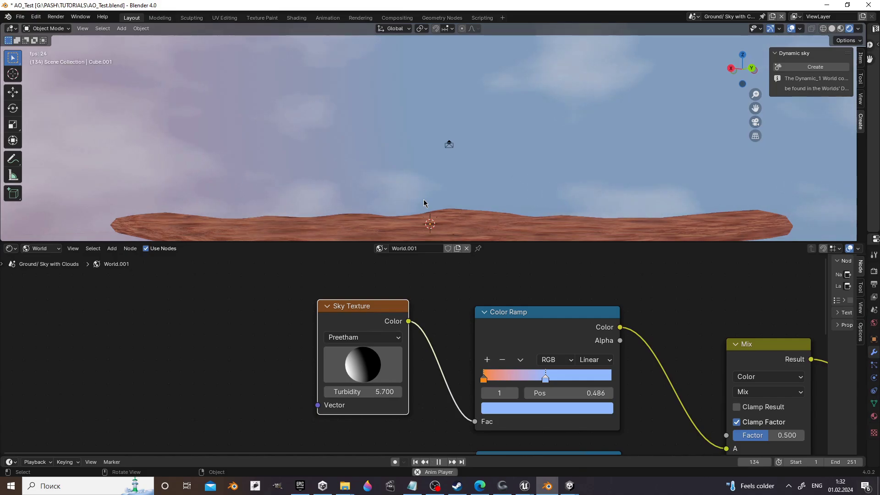
mouse_move(421, 206)
middle_mouse_down()
mouse_move(384, 210)
mouse_move(370, 188)
mouse_move(274, 190)
mouse_move(432, 192)
mouse_move(436, 201)
middle_mouse_up()
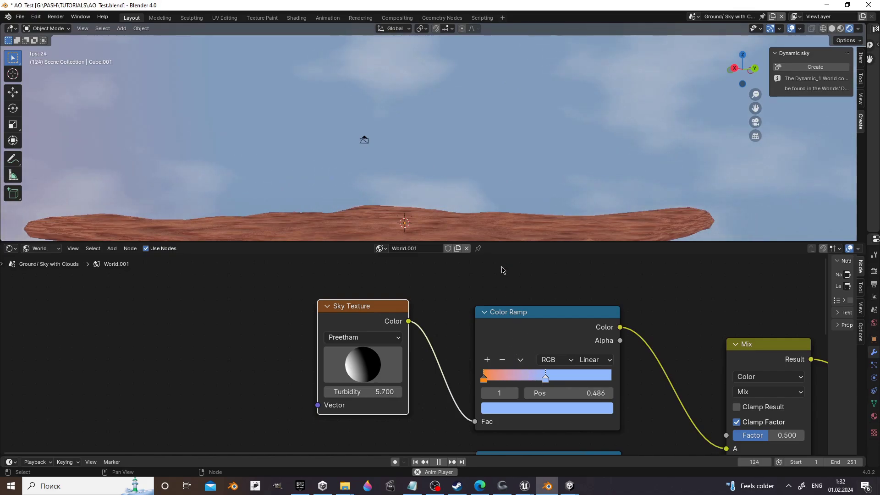
middle_click_drag(491, 202, 479, 203)
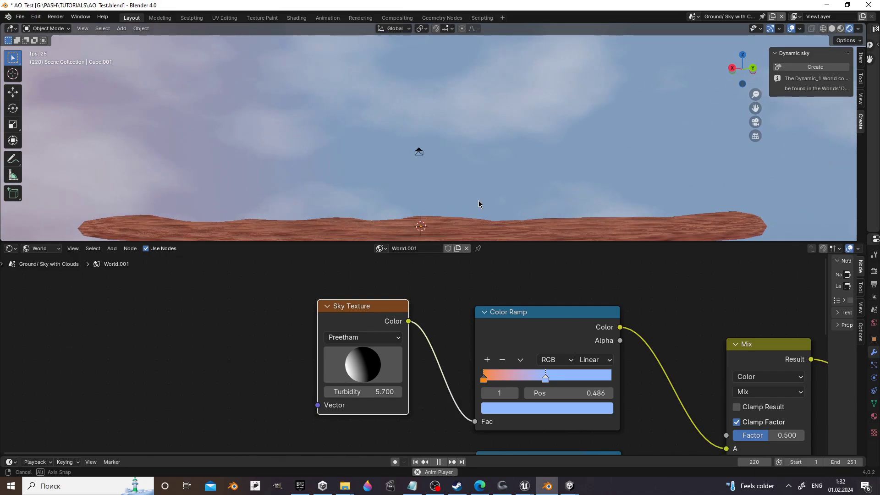
middle_click_drag(479, 203, 479, 203)
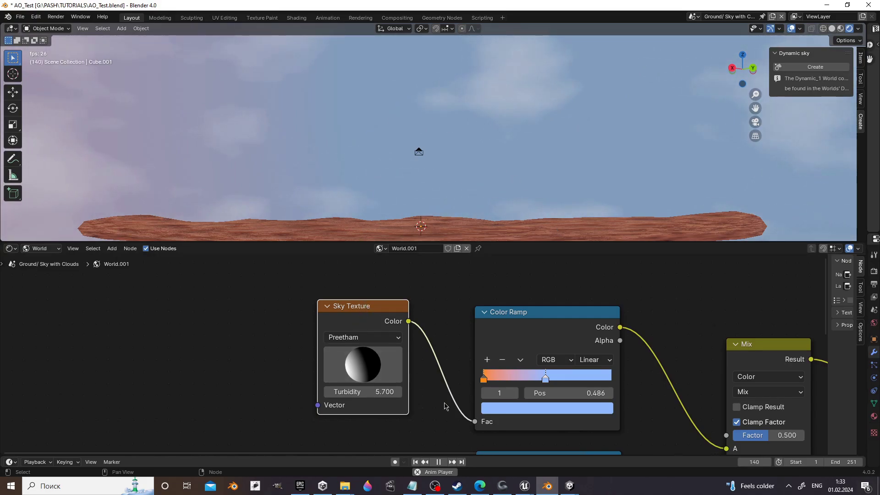
middle_click_drag(438, 398, 418, 393)
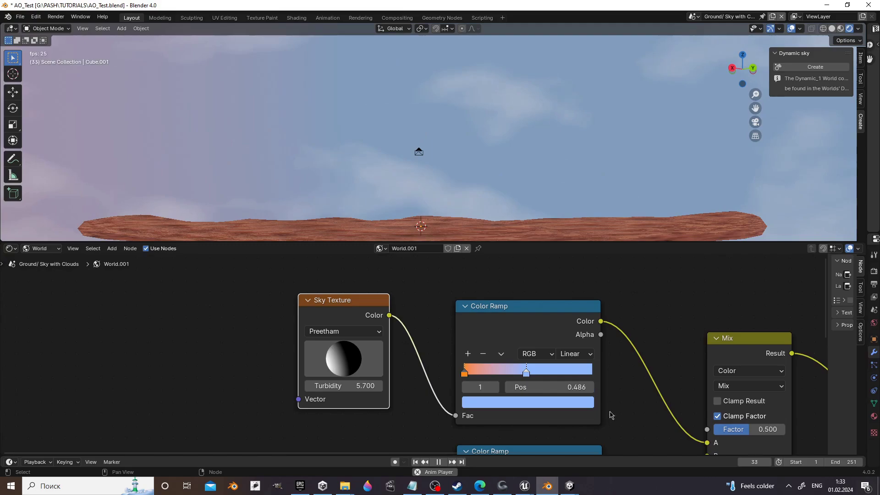
Step: Zoom out, pan and heighten the Shader Editor to show Texture Coordinate through World Output
scroll(612, 415, "down", 1)
scroll(596, 399, "down", 1)
scroll(573, 376, "down", 1)
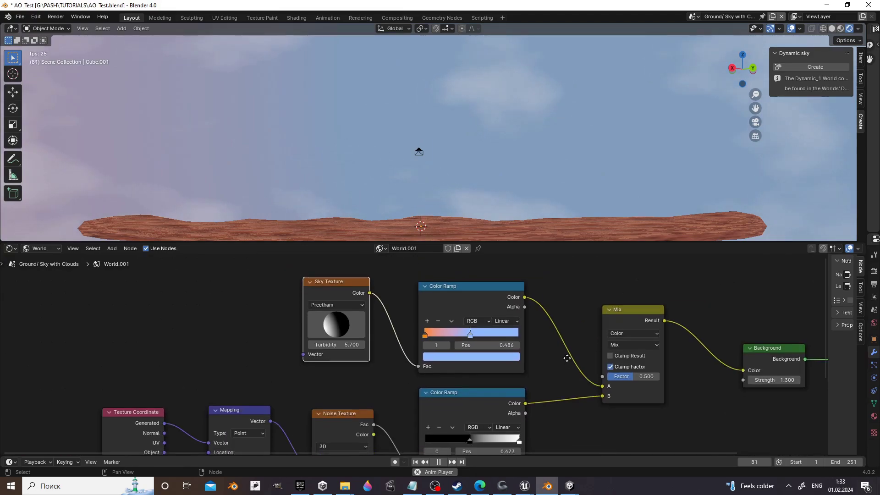
scroll(568, 362, "down", 1)
scroll(570, 352, "down", 2)
middle_click_drag(570, 352, 538, 337)
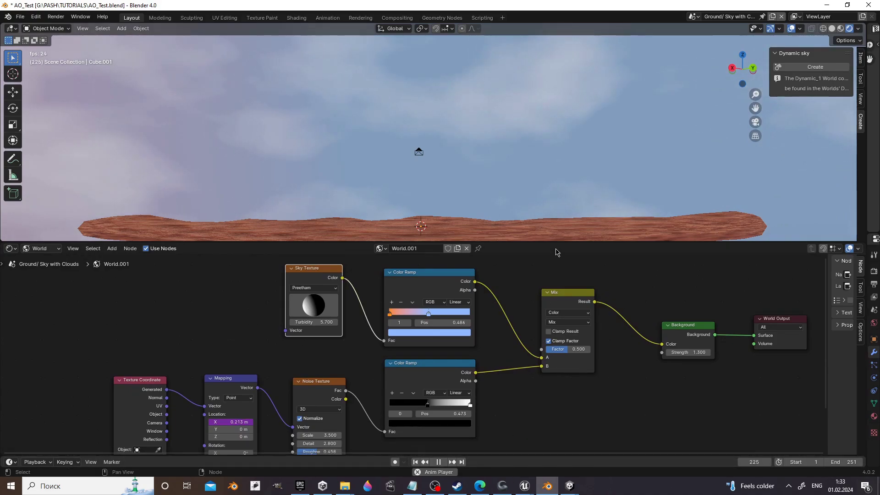
mouse_move(571, 243)
left_mouse_down()
mouse_move(578, 187)
mouse_move(579, 214)
left_mouse_up()
left_click_drag(247, 363, 261, 318)
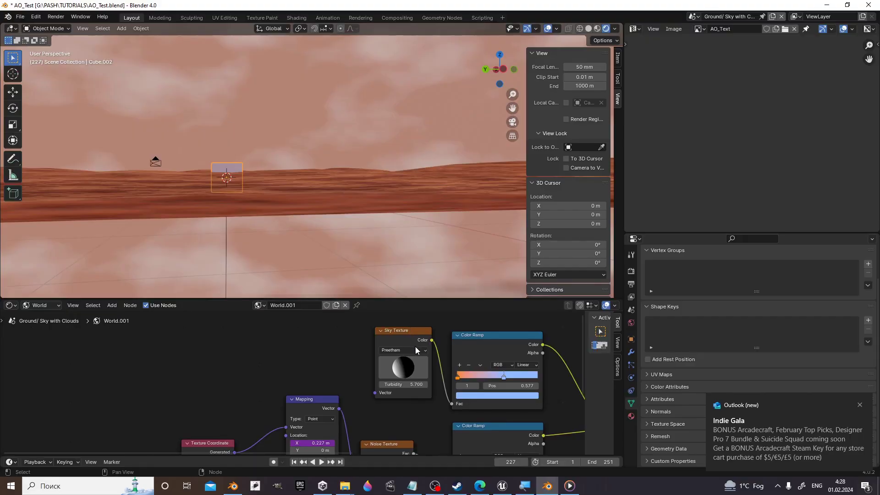
Step: Switch the Sky Texture to Nishita and disconnect it from the Color Ramp
left_click(416, 351)
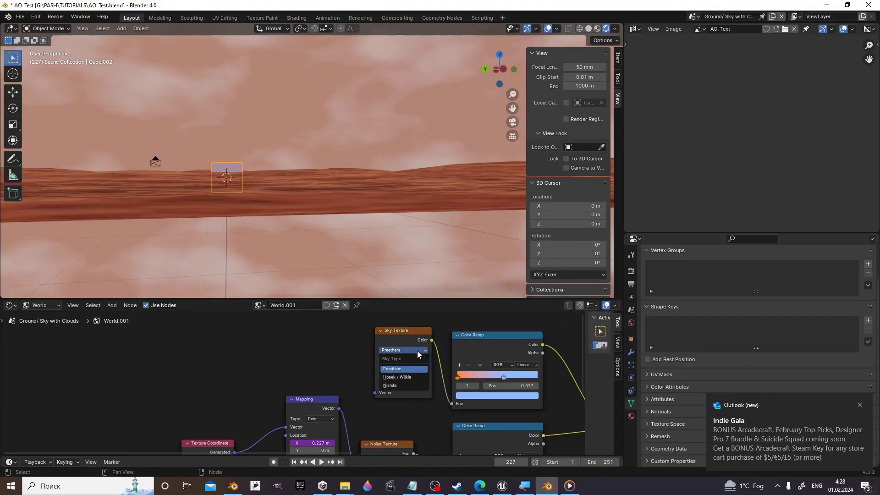
left_click(410, 384)
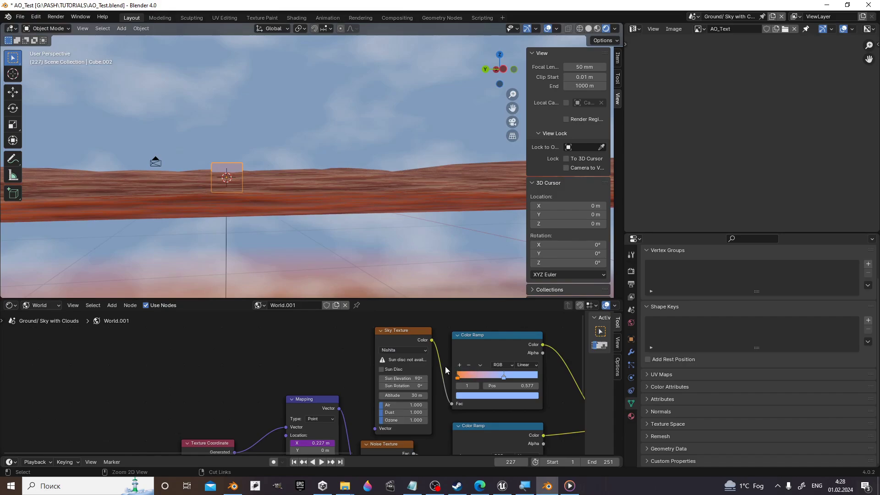
right_click_drag(449, 372, 441, 389, "ctrl")
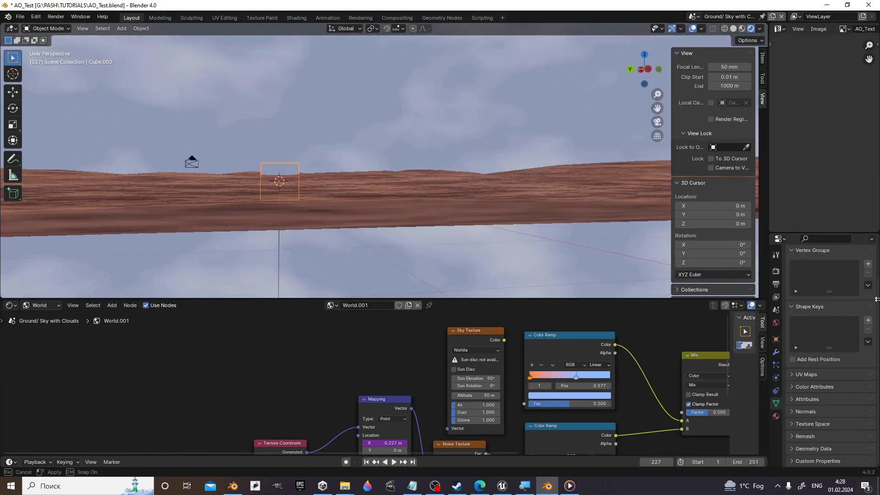
Step: Enlarge the node editor area and move the Sky Texture and Color Ramp nodes left
left_click_drag(625, 323, 869, 321)
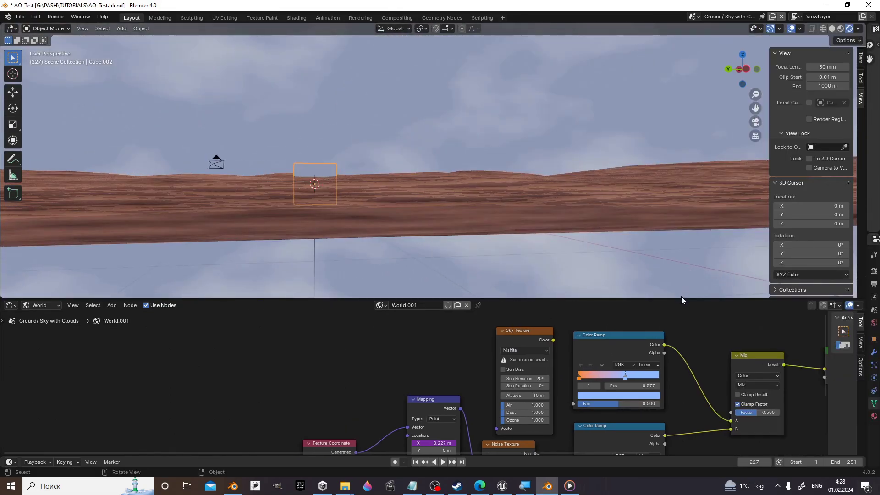
left_click_drag(681, 298, 681, 228)
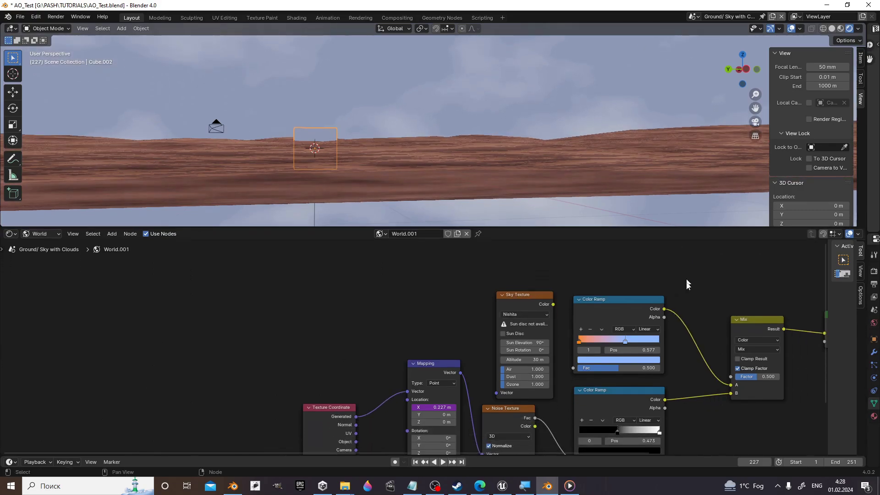
middle_click_drag(705, 269, 597, 280)
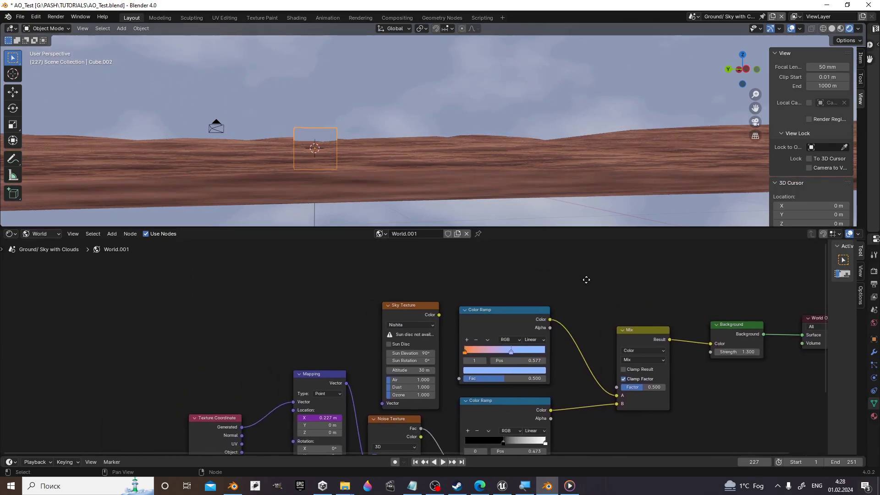
key("b")
key("Escape")
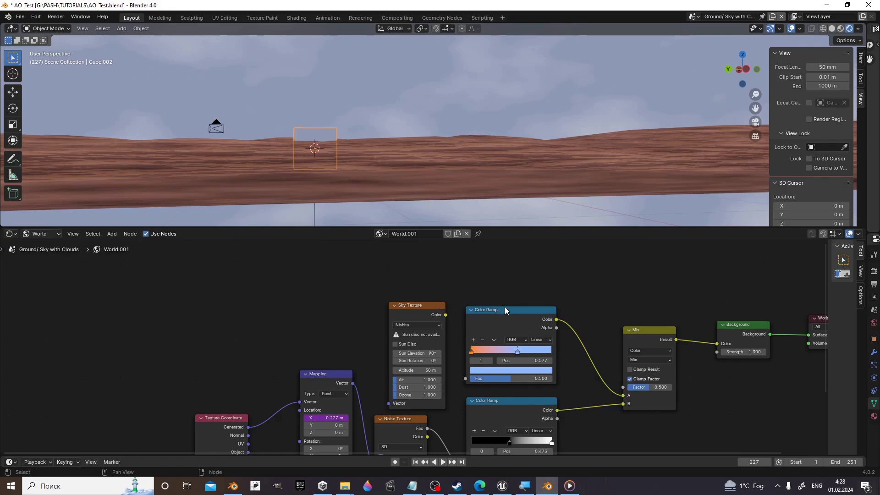
left_click_drag(438, 308, 512, 317)
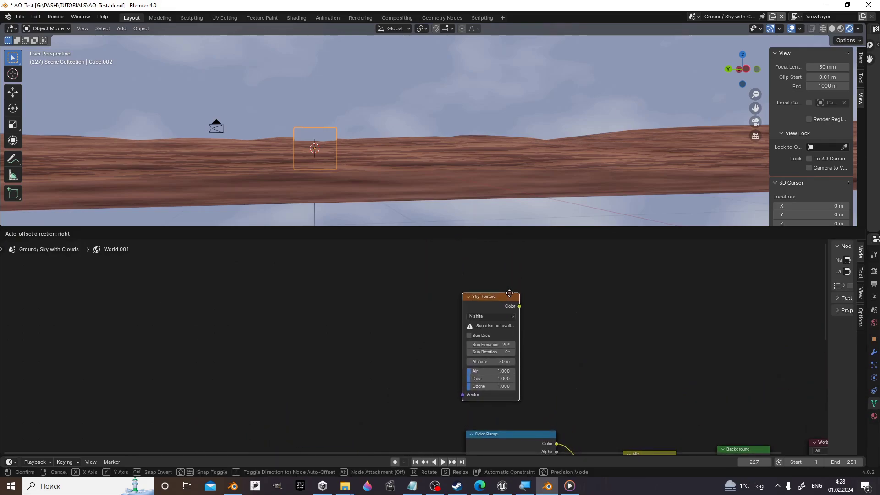
middle_click_drag(566, 362, 539, 286)
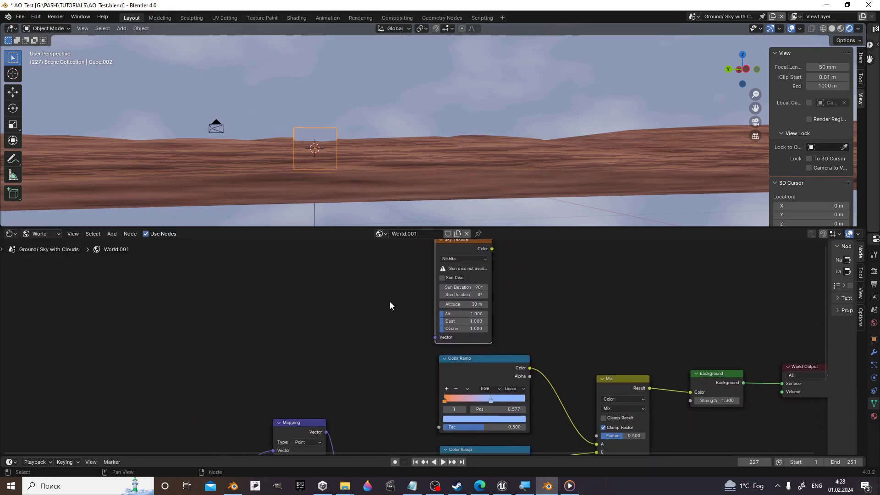
left_click_drag(468, 244, 298, 223)
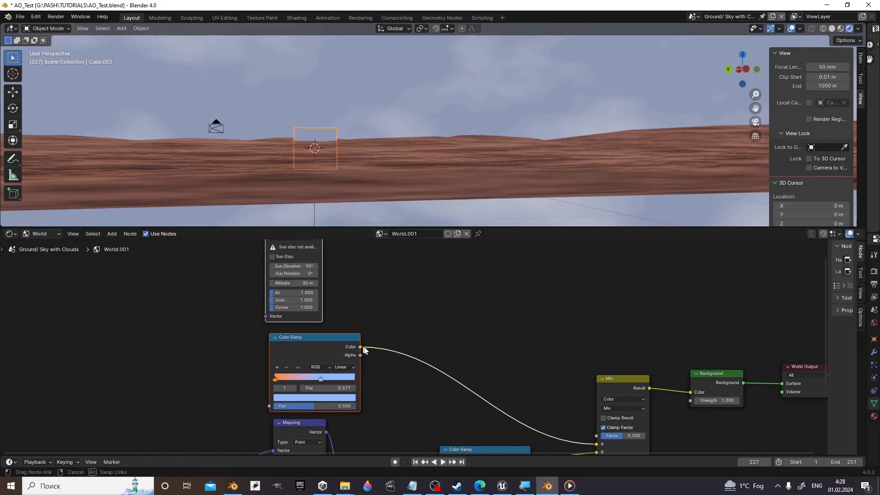
Step: Add a Mix node fed by the Color Ramp's Color output
left_click_drag(355, 350, 451, 337)
type("mix")
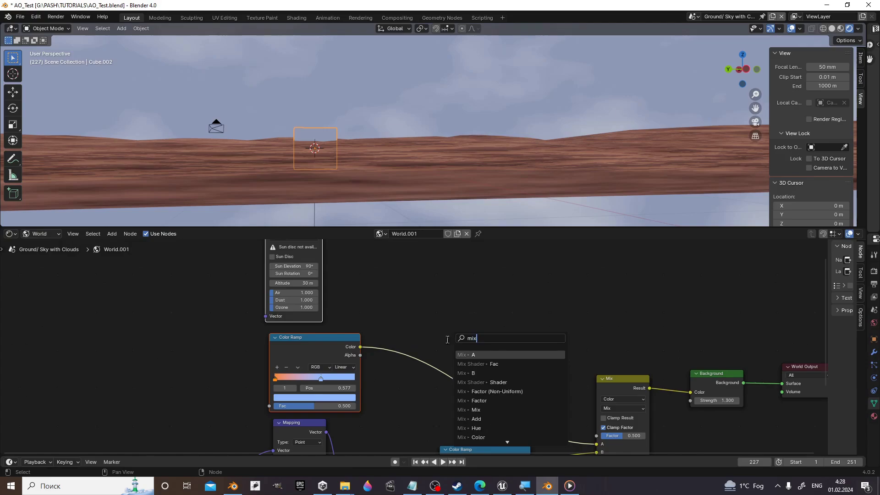
left_click(480, 370)
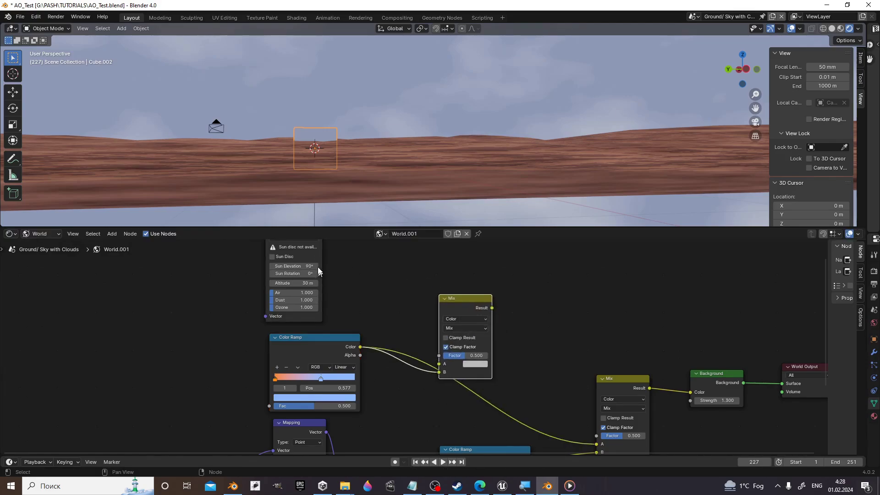
middle_click_drag(331, 273, 335, 290)
Step: Connect the Sky Texture colour to the new Mix's A input and route its result to the lower Mix
left_click_drag(327, 245, 444, 381)
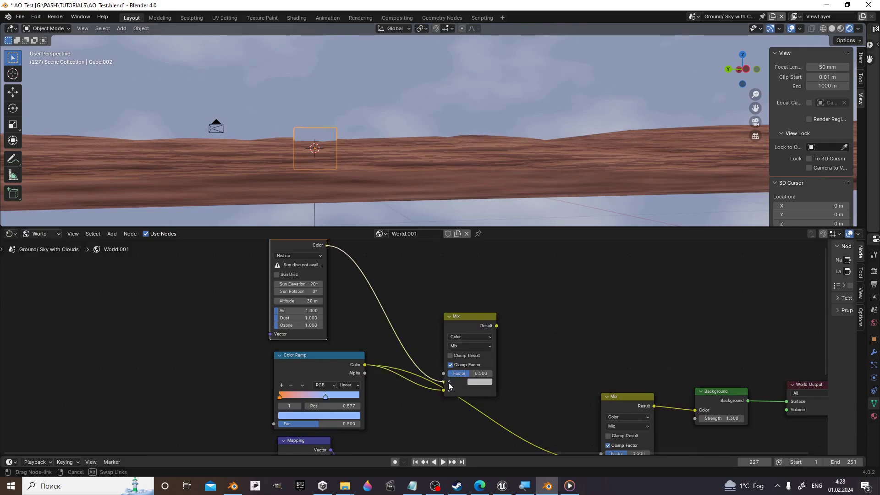
left_click_drag(497, 323, 598, 397)
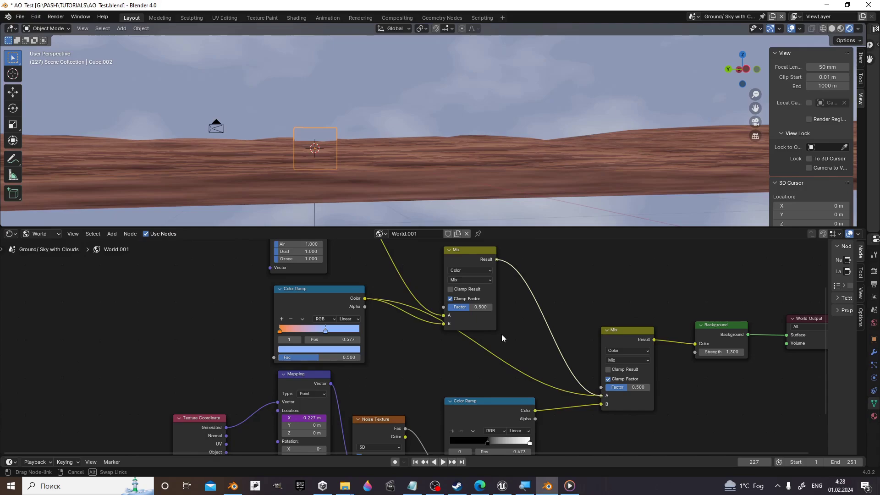
left_click_drag(502, 339, 560, 397)
Step: Link the new Mix into the lower Mix node and set the Nishita sun elevation to 10°
left_click_drag(416, 317, 417, 319)
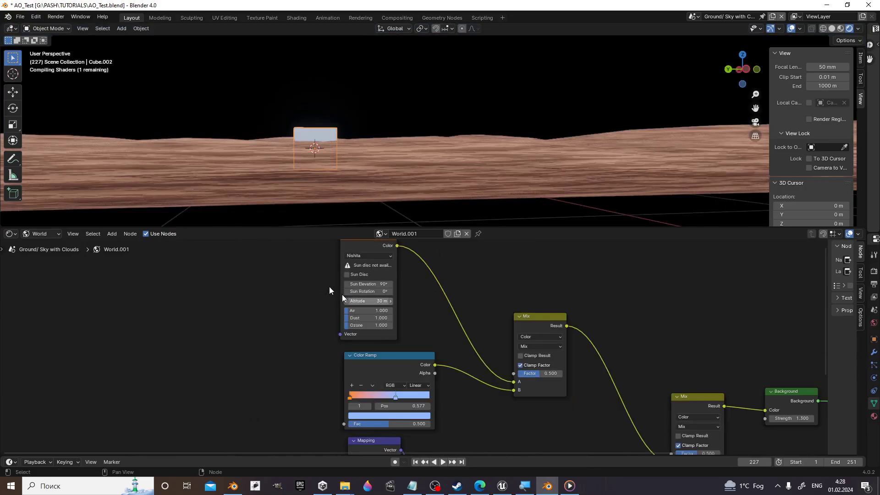
middle_click_drag(342, 294, 385, 333)
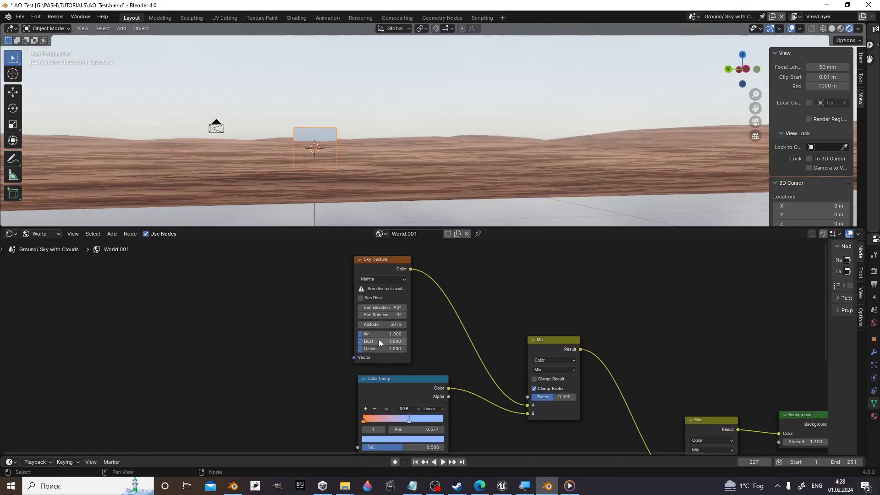
mouse_move(396, 142)
middle_mouse_down()
mouse_move(400, 172)
mouse_move(377, 169)
middle_mouse_up()
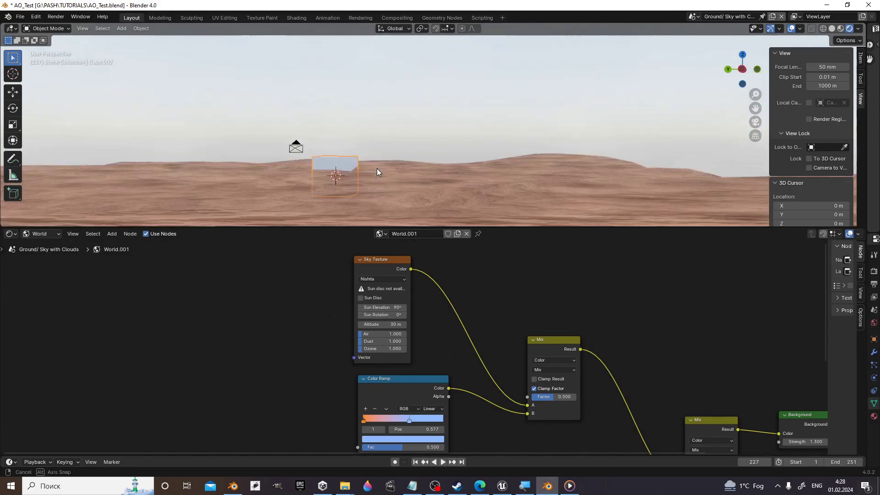
left_click(383, 307)
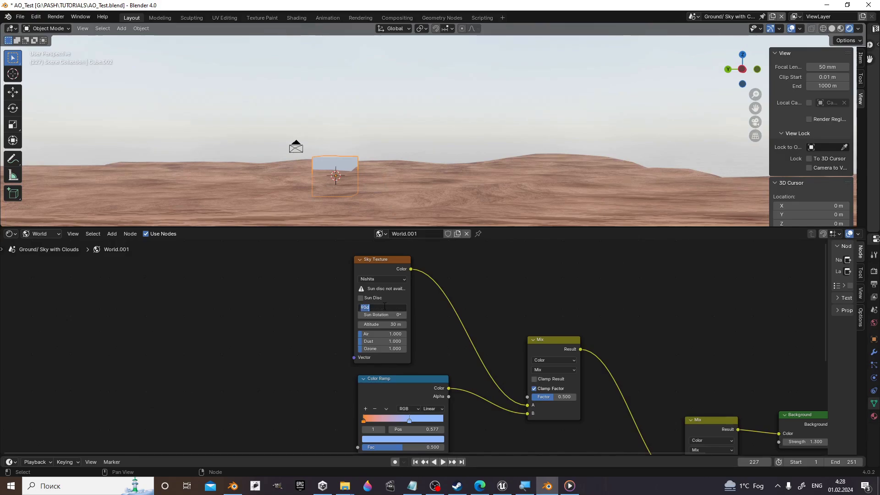
key("Return")
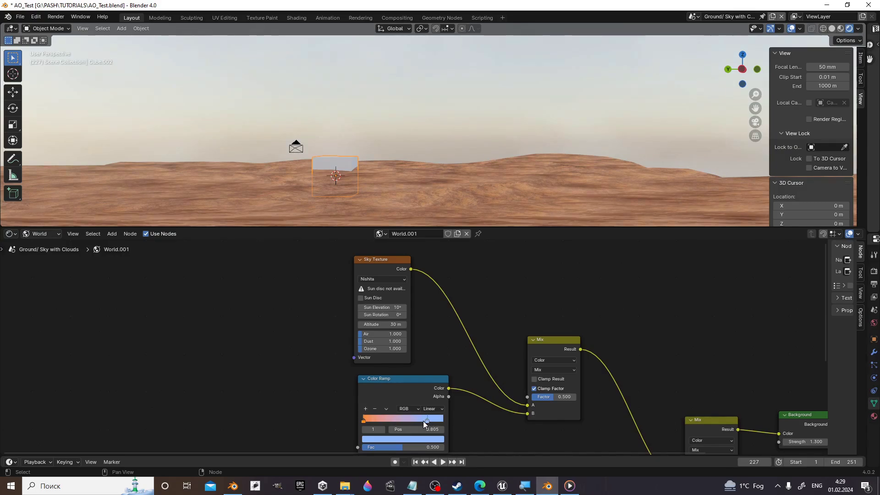
Step: Reposition the Color Ramp stops, sliding the right stop far left, for a hazy warm horizon
left_click_drag(439, 419, 438, 420)
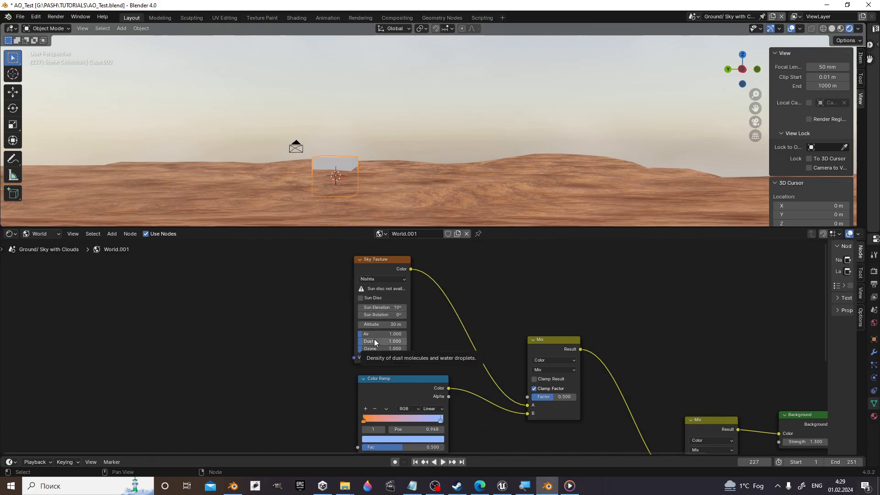
middle_click_drag(417, 174, 329, 139)
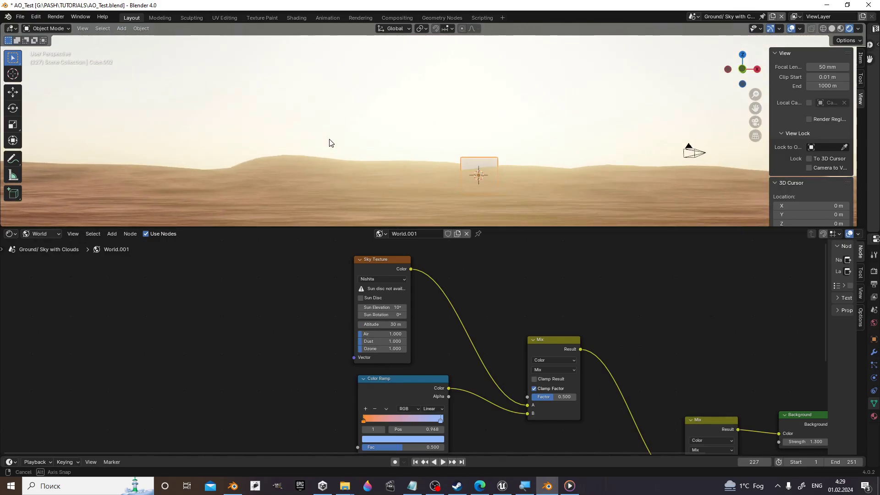
middle_click_drag(329, 143, 329, 143)
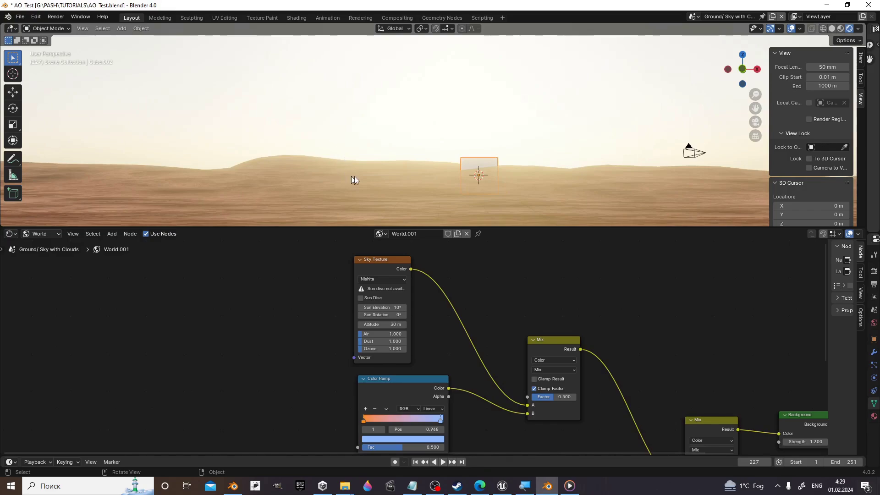
middle_click_drag(566, 295, 377, 290)
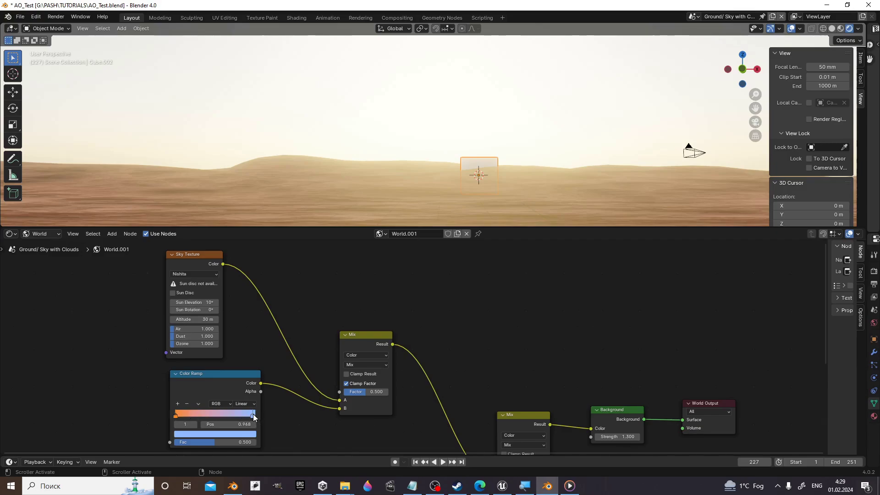
left_click_drag(243, 419, 191, 419)
mouse_move(431, 108)
middle_mouse_down()
mouse_move(579, 105)
mouse_move(574, 98)
middle_mouse_up()
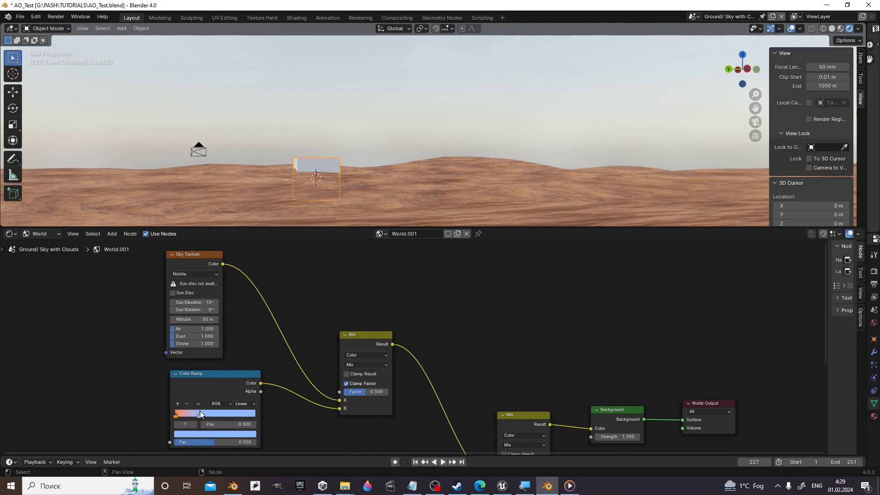
scroll(188, 418, "up", 2)
Step: Drag the new Mix node's factor up to 0.980, orbiting to preview the sky
left_click_drag(557, 406, 577, 405)
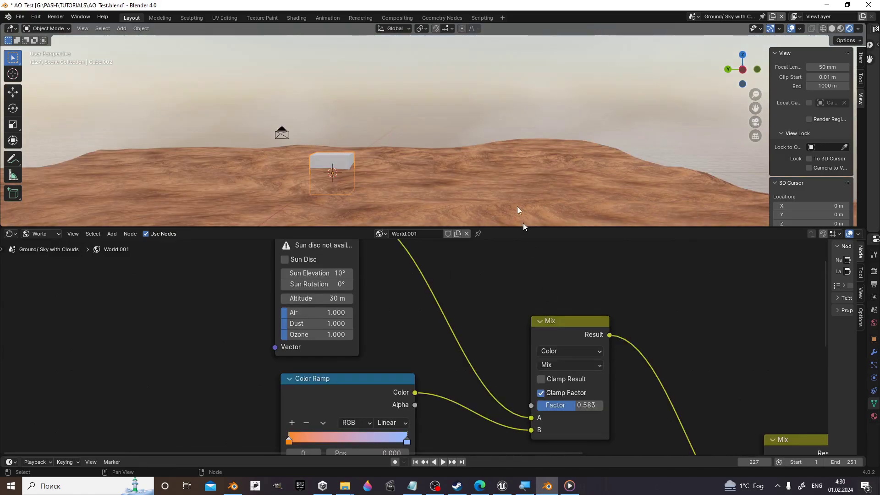
middle_click_drag(524, 223, 502, 175)
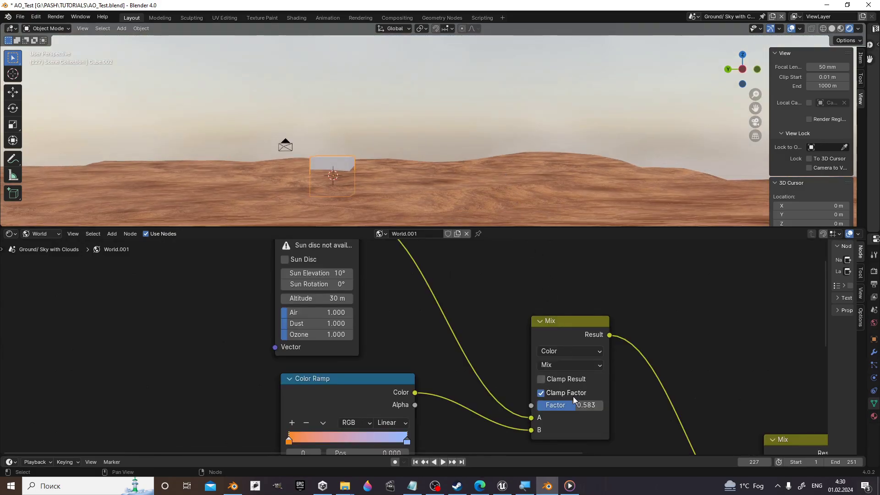
left_click_drag(568, 406, 595, 405)
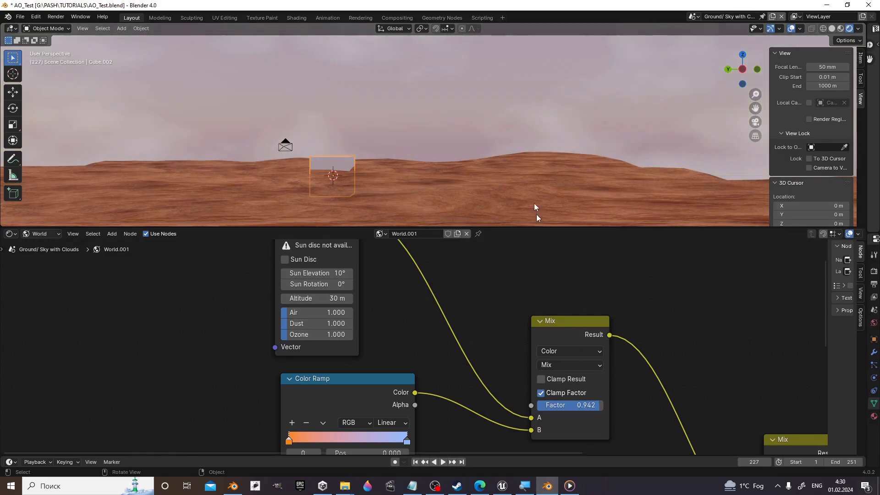
mouse_move(536, 213)
middle_mouse_down()
mouse_move(634, 153)
mouse_move(448, 153)
mouse_move(527, 157)
mouse_move(526, 171)
middle_mouse_up()
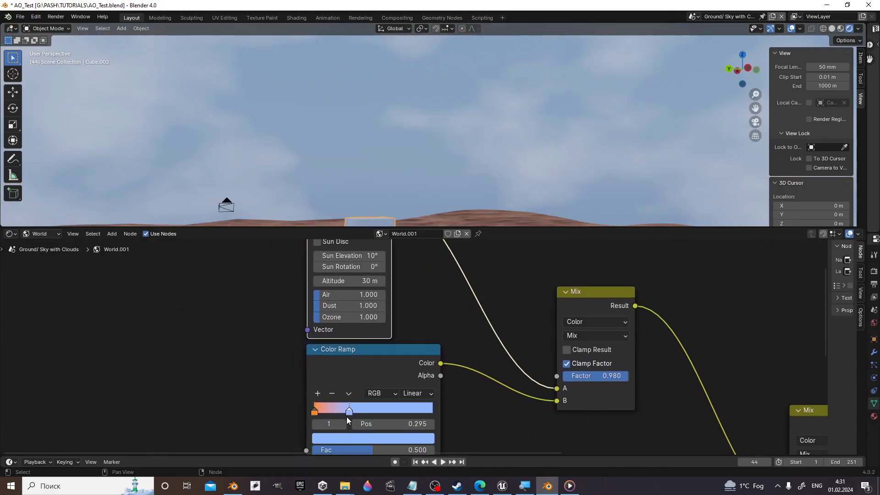
Step: Make the ramp's blue stop a deeper, more saturated blue and zoom out over all world nodes
left_click(356, 439)
mouse_move(385, 292)
left_mouse_down()
mouse_move(394, 292)
mouse_move(384, 288)
left_mouse_up()
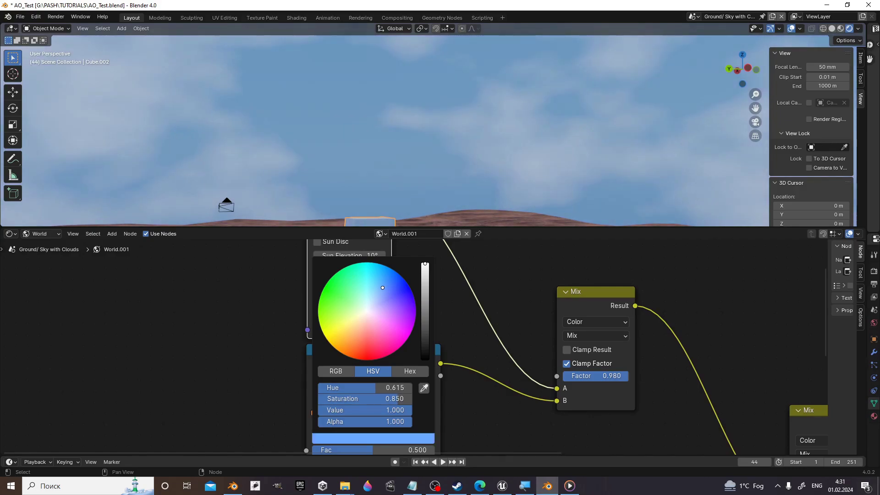
left_click_drag(383, 287, 385, 286)
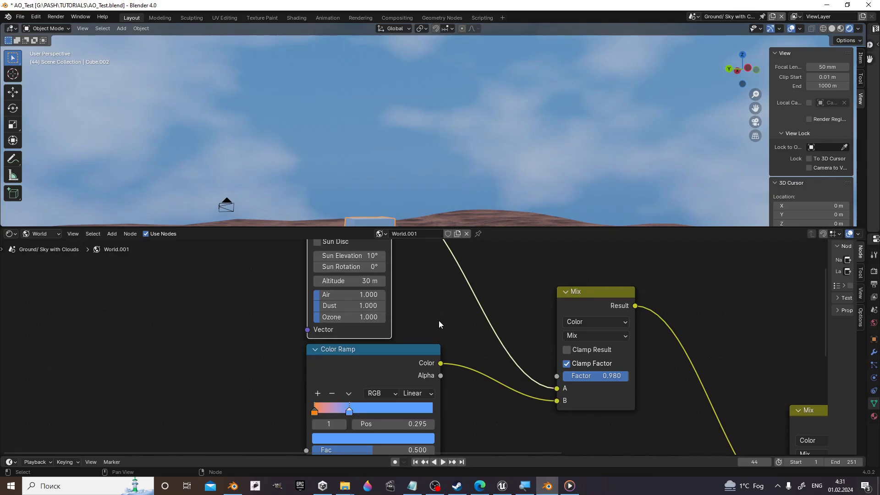
mouse_move(370, 180)
middle_mouse_down()
mouse_move(254, 181)
mouse_move(362, 182)
middle_mouse_up()
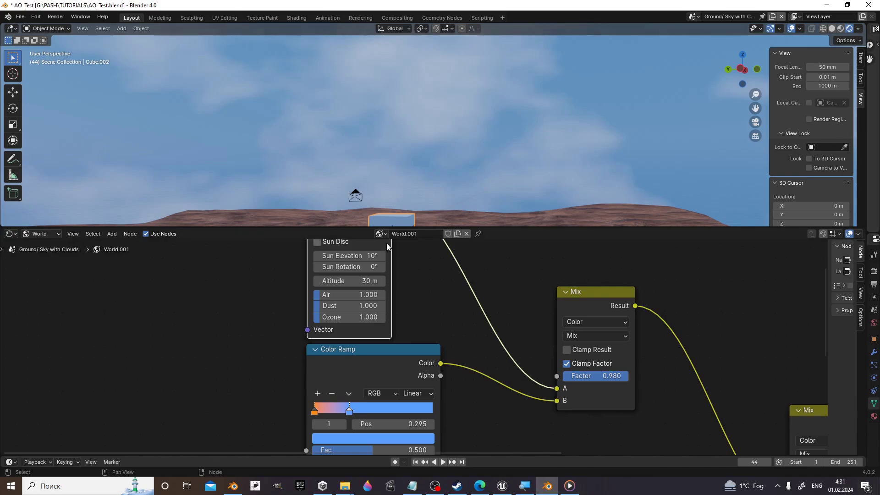
middle_click_drag(515, 164, 527, 163)
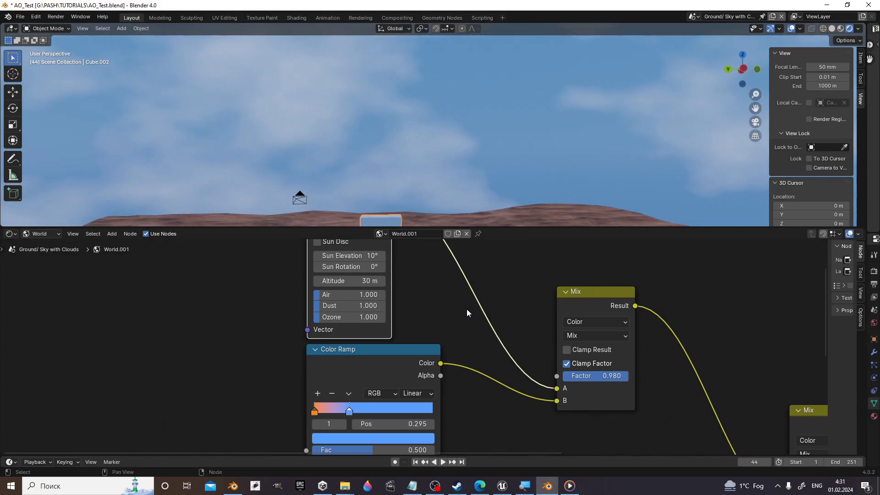
scroll(467, 309, "down", 3)
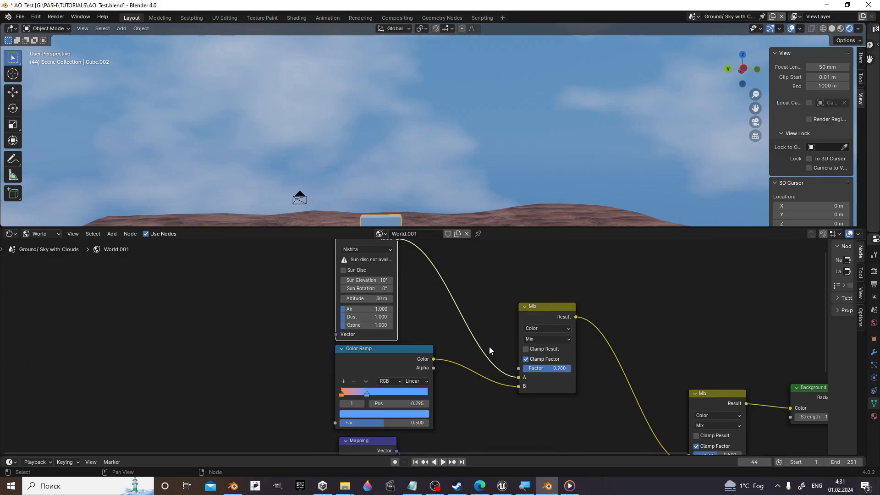
Step: Play and stop the animation, then pan to the Mapping and Noise Texture nodes
key("space")
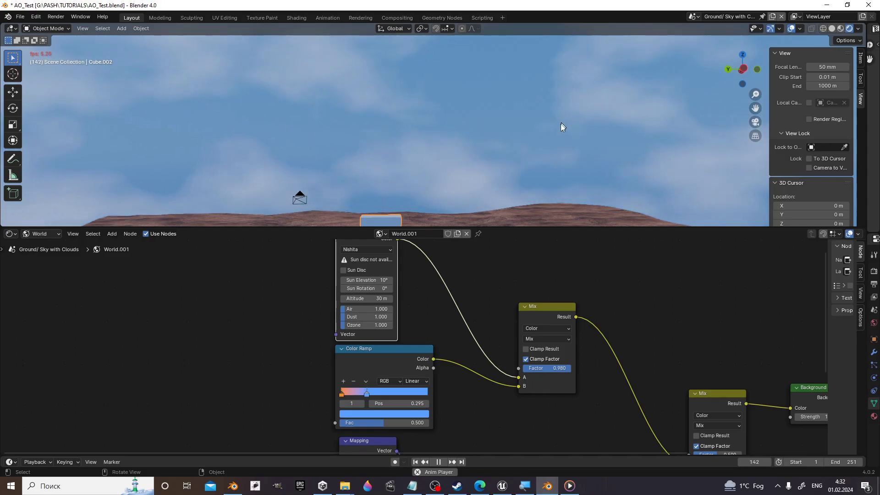
key("space")
middle_click_drag(537, 430, 564, 375)
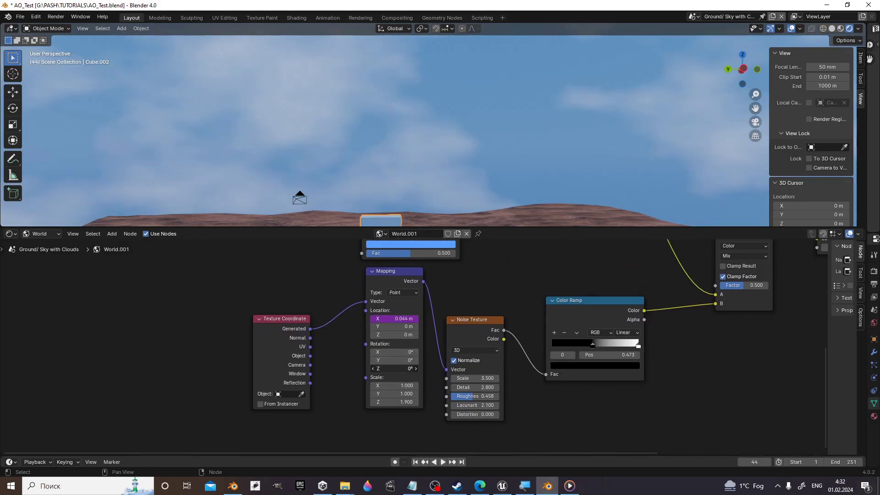
Step: Drive the Mapping node's Z rotation with #frame/1000 and play the animation to watch the clouds turn
left_click_drag(394, 369, 406, 369)
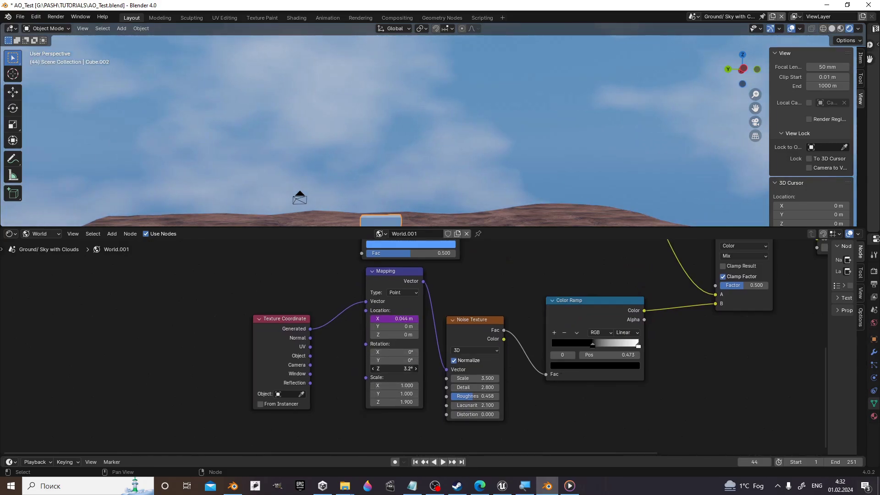
left_click(392, 369)
type("0")
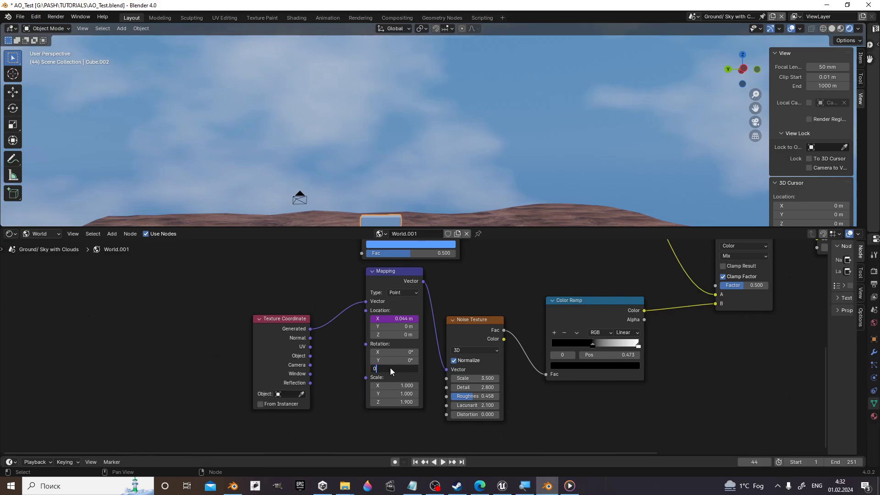
key("Return")
left_click(390, 369)
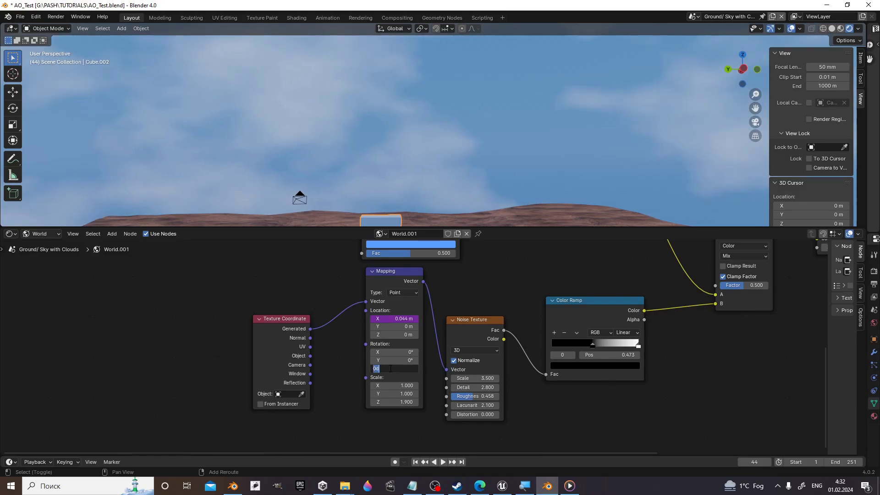
type("#frame/1000")
key("Return")
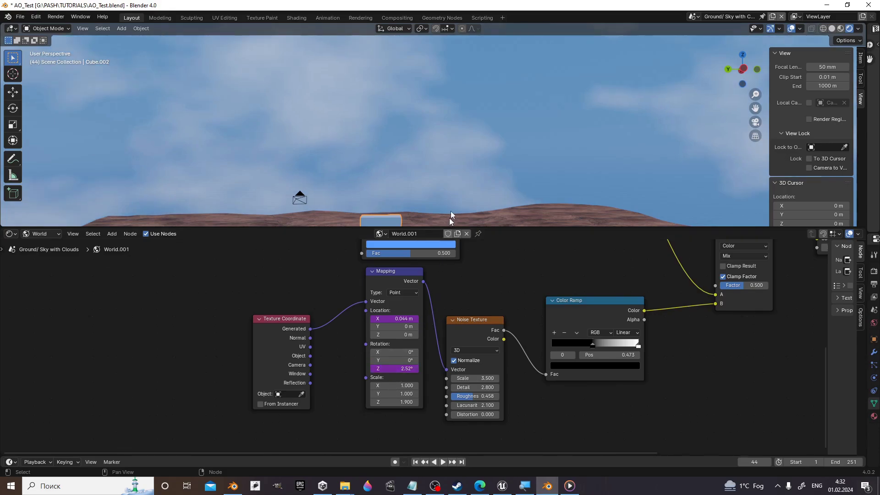
key("space")
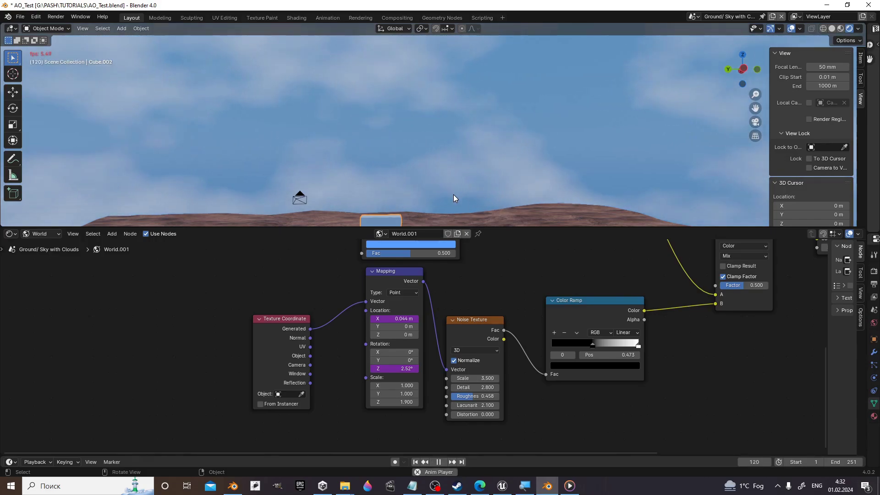
mouse_move(454, 195)
middle_mouse_down()
mouse_move(314, 186)
mouse_move(381, 187)
mouse_move(355, 186)
mouse_move(438, 304)
middle_mouse_up()
Step: Lower the Nishita Sky Texture sun elevation to 1° and check the sky lighting
mouse_move(381, 225)
middle_mouse_down()
mouse_move(389, 264)
mouse_move(431, 320)
middle_mouse_up()
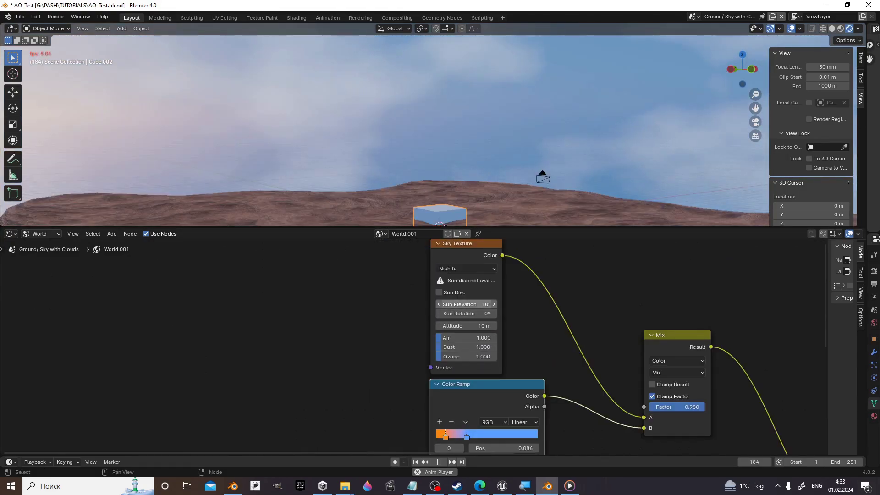
left_click(465, 305)
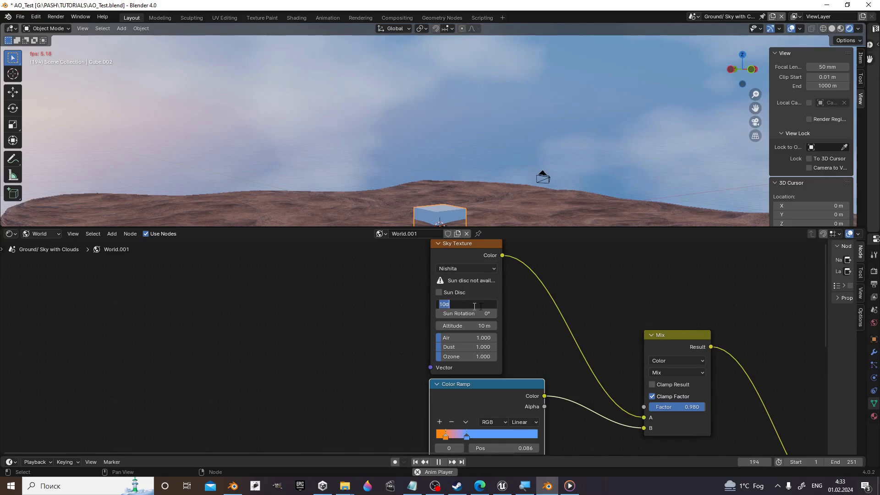
type("1")
key("Return")
middle_click_drag(470, 166, 432, 154)
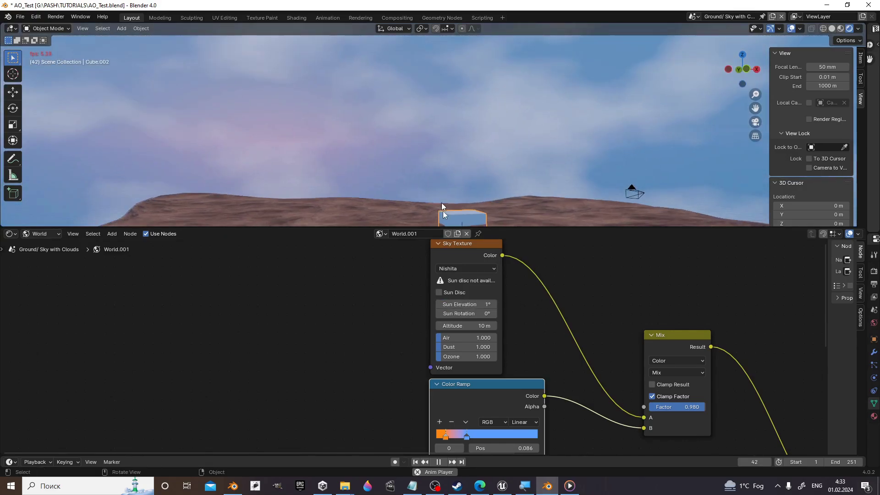
Step: Set the sky Mix node factor to 0.8, then raise it to 0.89
left_click(682, 407)
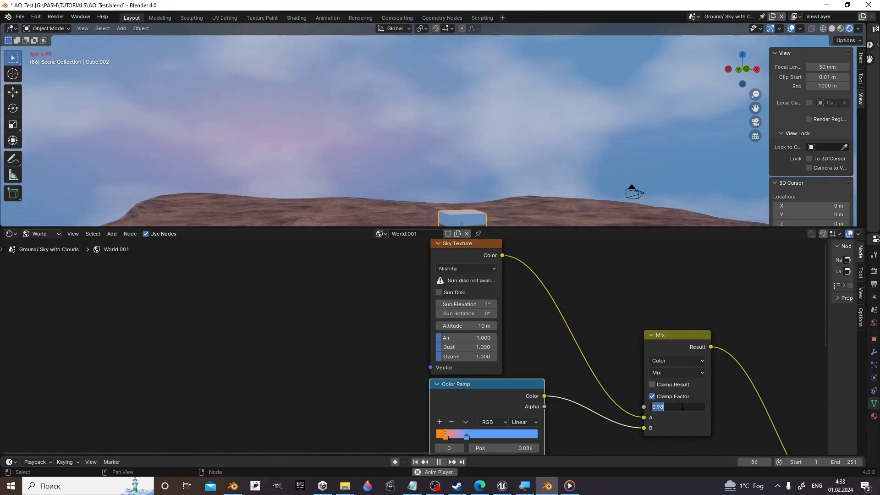
left_click(682, 406)
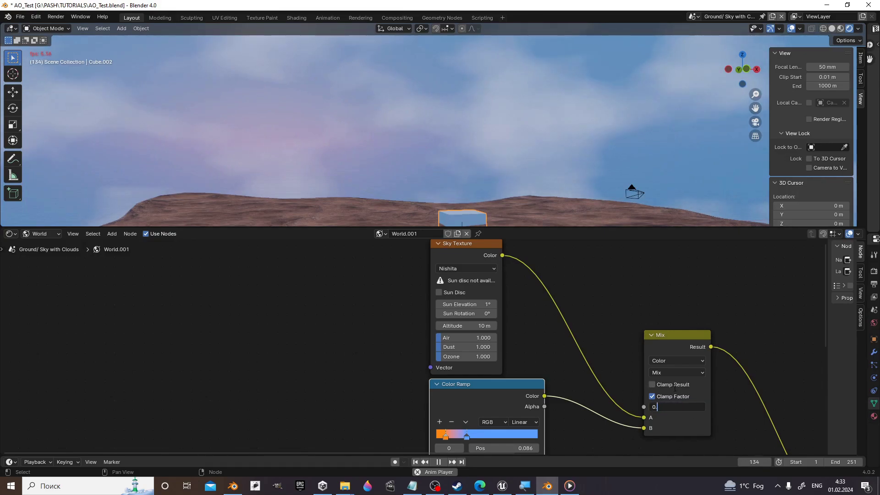
type("8")
key("Return")
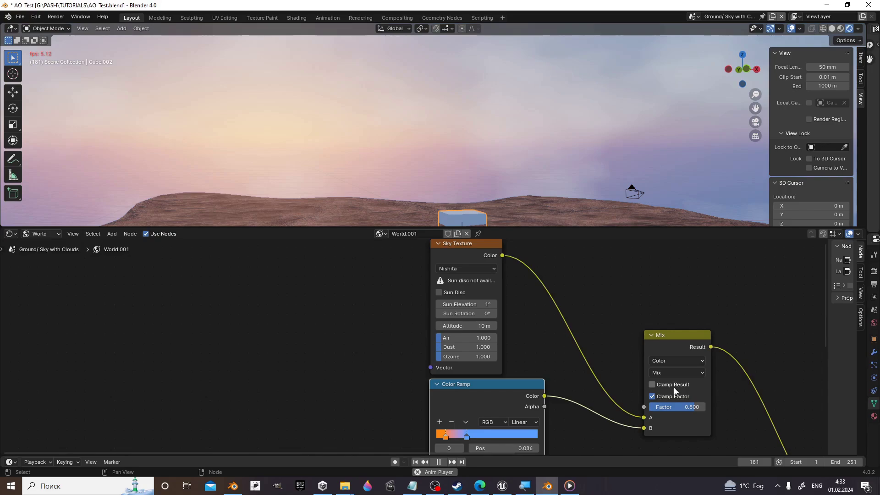
mouse_move(568, 134)
middle_mouse_down()
mouse_move(604, 132)
mouse_move(586, 137)
middle_mouse_up()
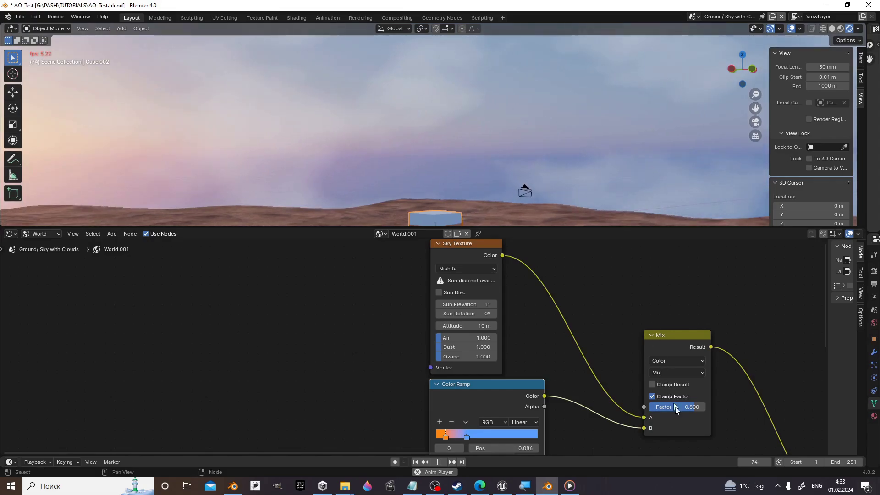
left_click(681, 406)
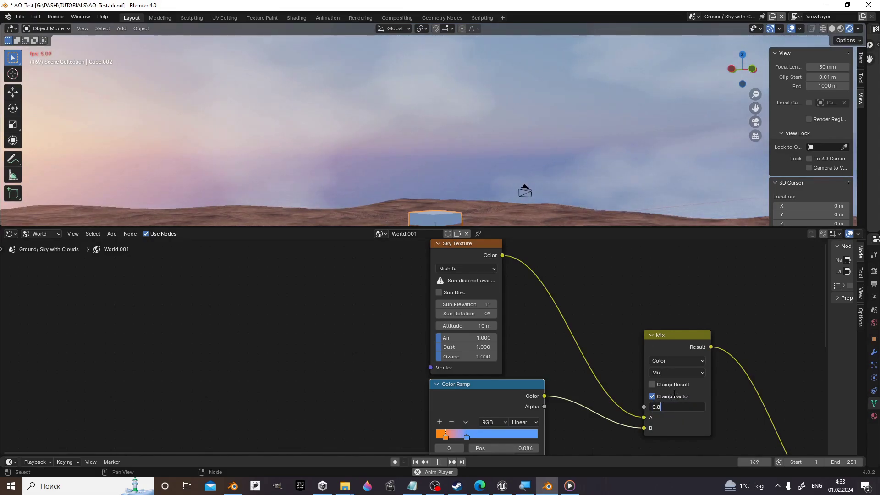
type("9")
key("Return")
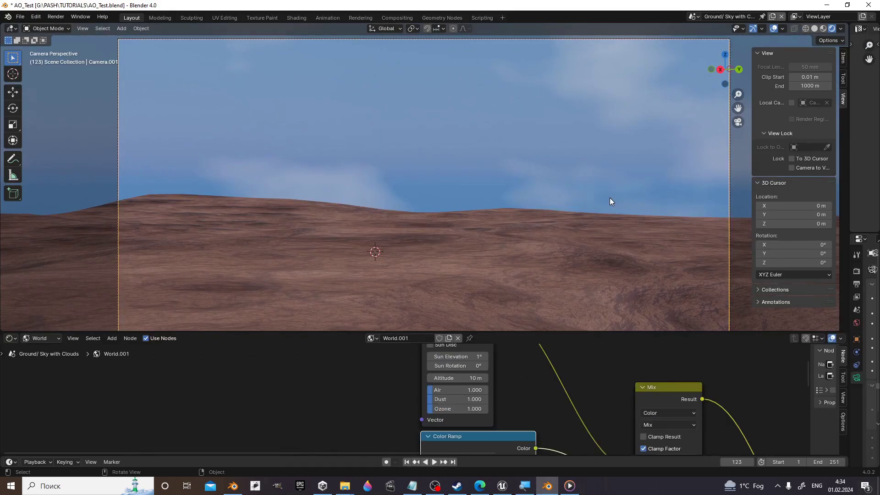
Step: Play the animation and orbit around the desert to inspect clouds and horizon colours
key("space")
mouse_move(569, 193)
middle_mouse_down()
mouse_move(491, 181)
mouse_move(476, 253)
mouse_move(462, 209)
mouse_move(328, 208)
middle_mouse_up()
middle_click_drag(307, 205, 266, 205)
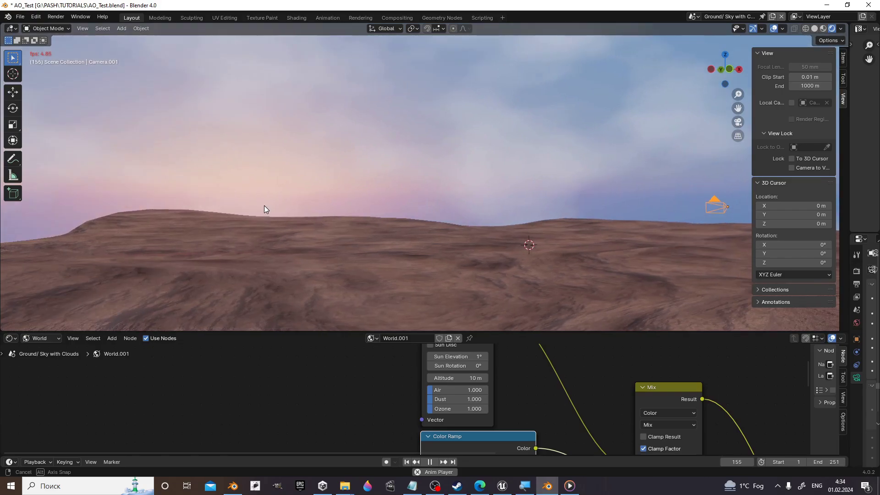
mouse_move(267, 209)
middle_mouse_down()
mouse_move(284, 205)
mouse_move(294, 215)
middle_mouse_up()
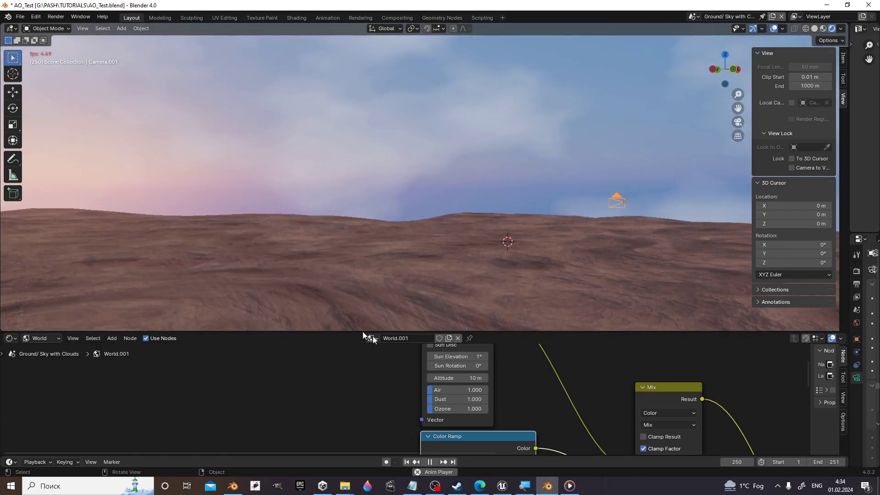
scroll(633, 403, "down", 3, "shift")
Step: Slide the Color Ramp's blue stop between 0.659 and 0.573, settling at 0.632
scroll(632, 406, "down", 1, "shift")
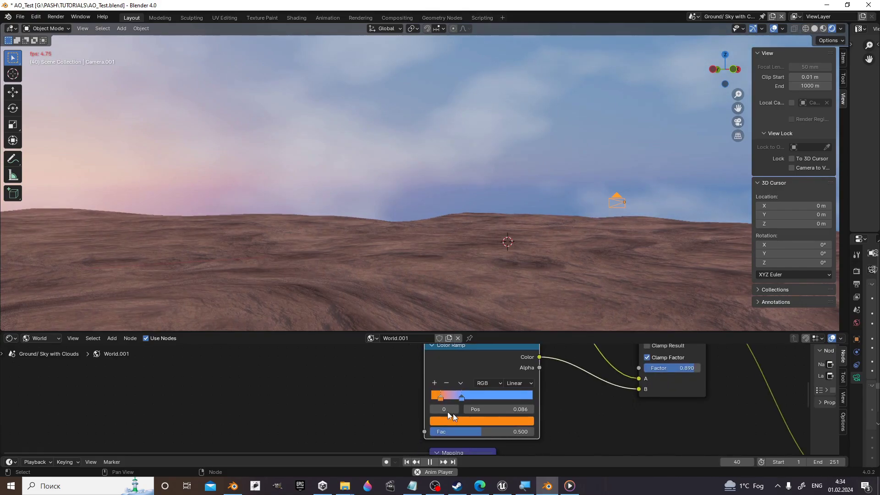
left_click_drag(461, 395, 498, 397)
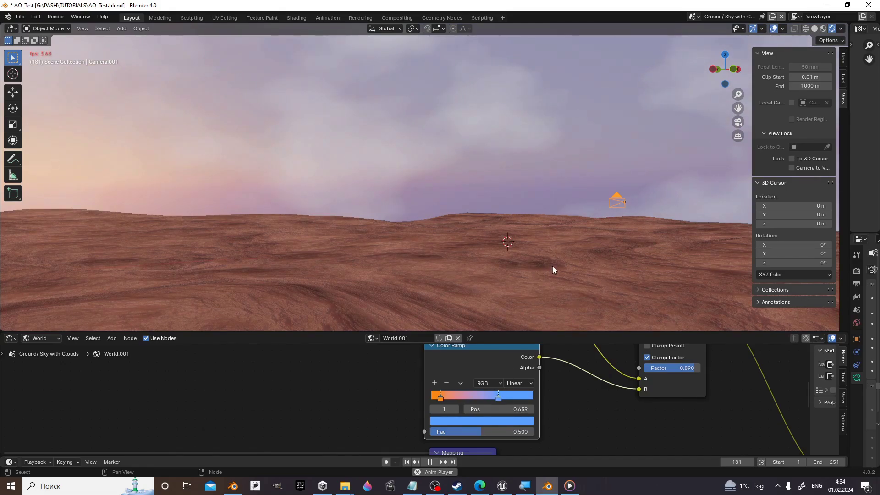
mouse_move(554, 265)
middle_mouse_down()
mouse_move(564, 276)
mouse_move(603, 268)
mouse_move(604, 281)
middle_mouse_up()
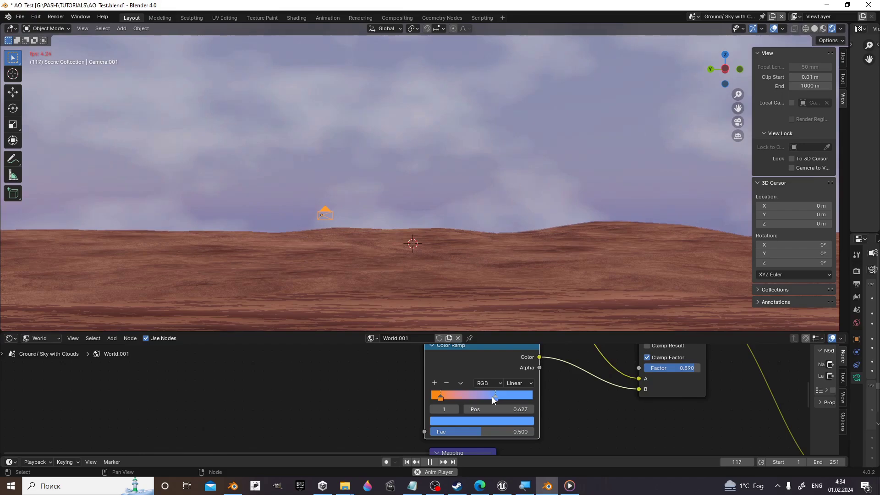
left_click_drag(491, 397, 488, 396)
middle_click_drag(540, 211, 479, 213)
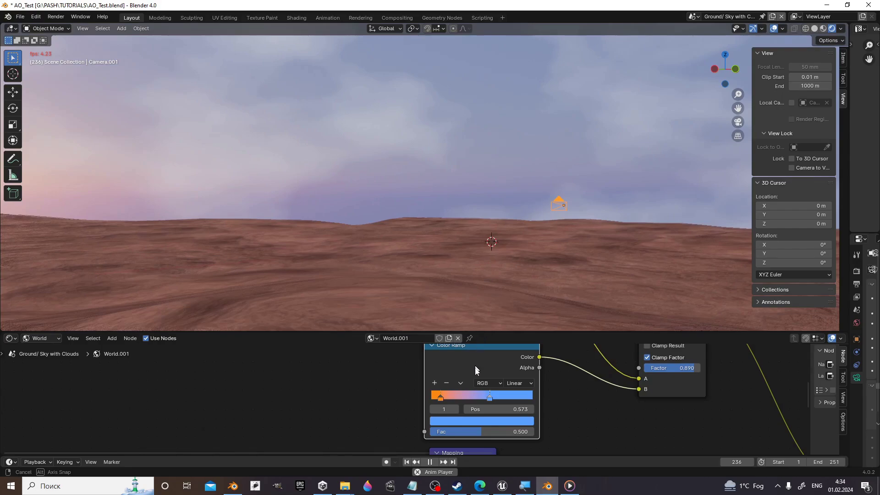
left_click(496, 395)
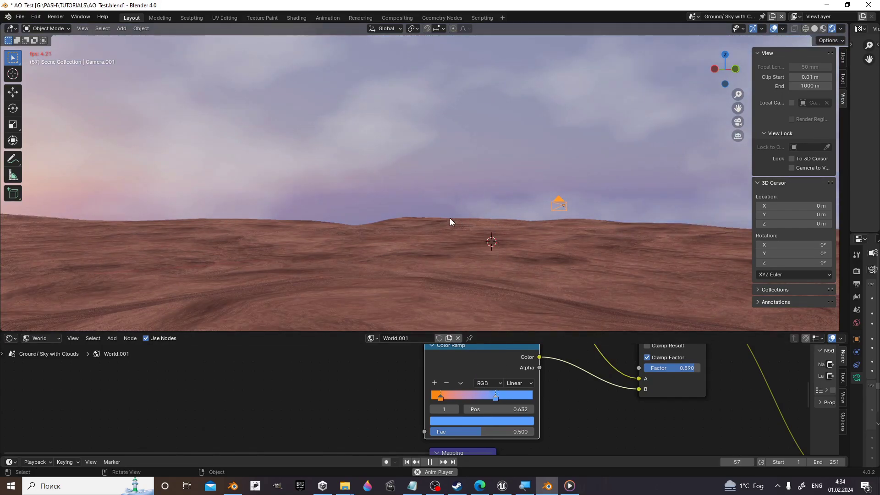
mouse_move(471, 214)
middle_mouse_down()
mouse_move(487, 211)
mouse_move(495, 225)
mouse_move(513, 219)
middle_mouse_up()
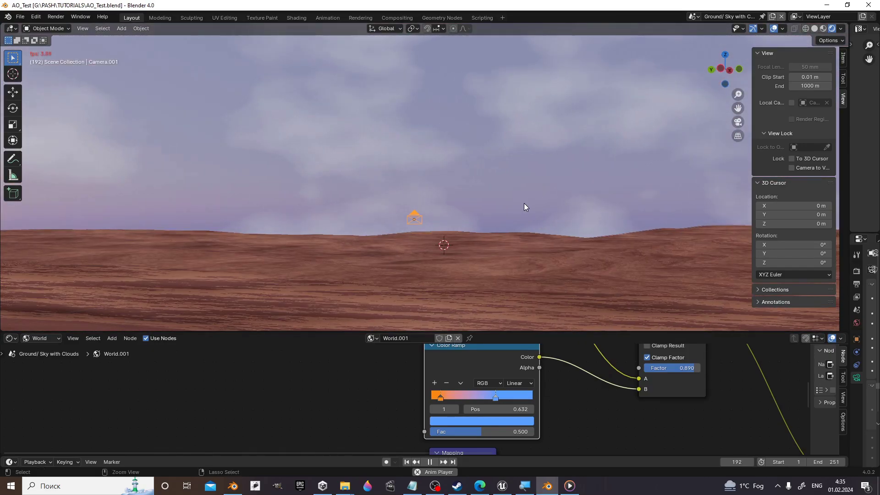
Step: Stop animation playback and save AO_Test.blend
key("space")
key("ctrl+s")
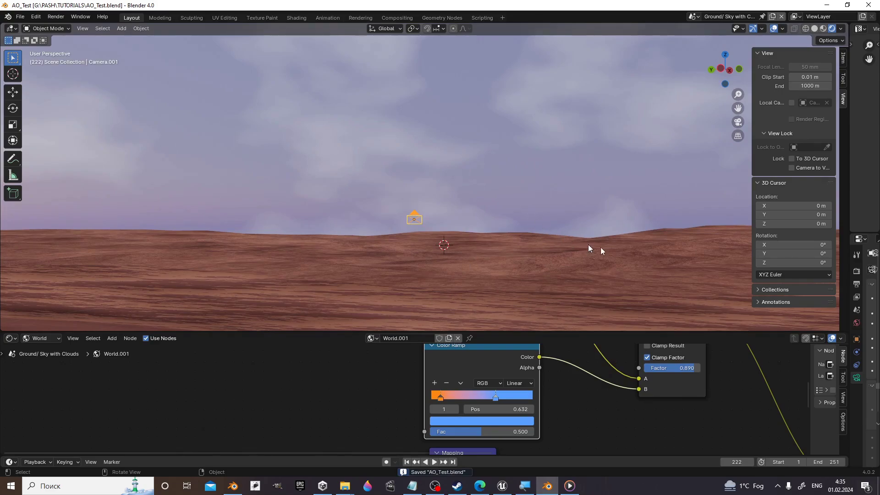